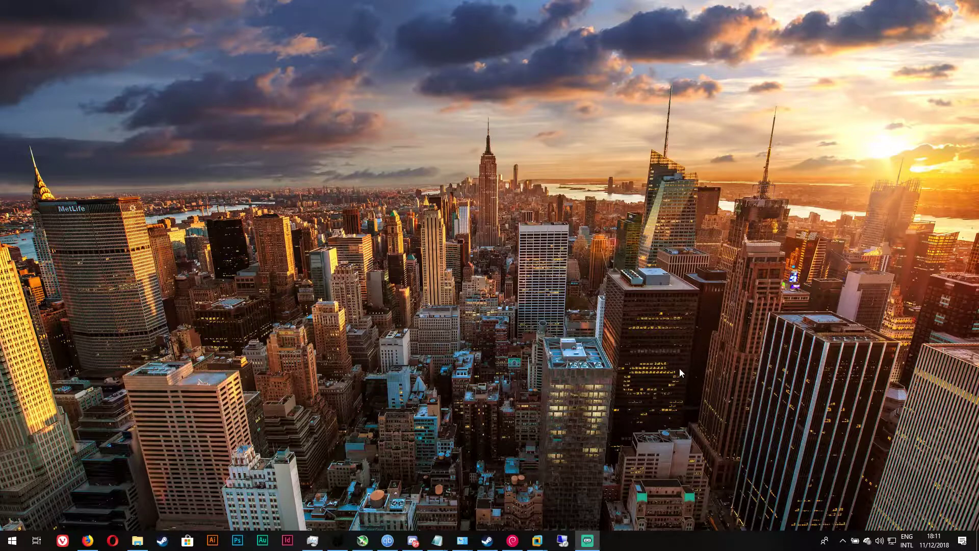
# Open the VMware-vCenter-Server-Appliance OVA from the DVD's vcsa folder in VMware Workstation
pyautogui.click(137, 541)
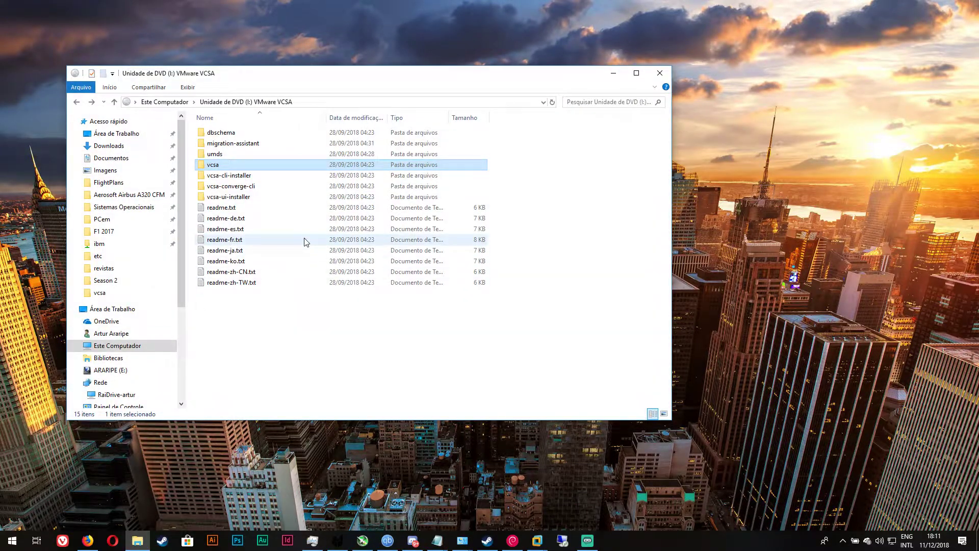
pyautogui.doubleClick(278, 164)
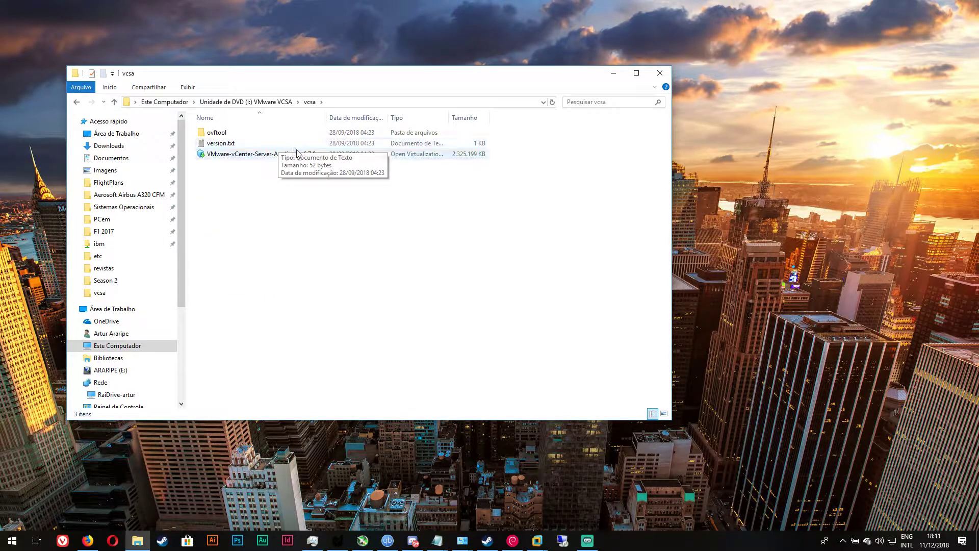
pyautogui.click(250, 156)
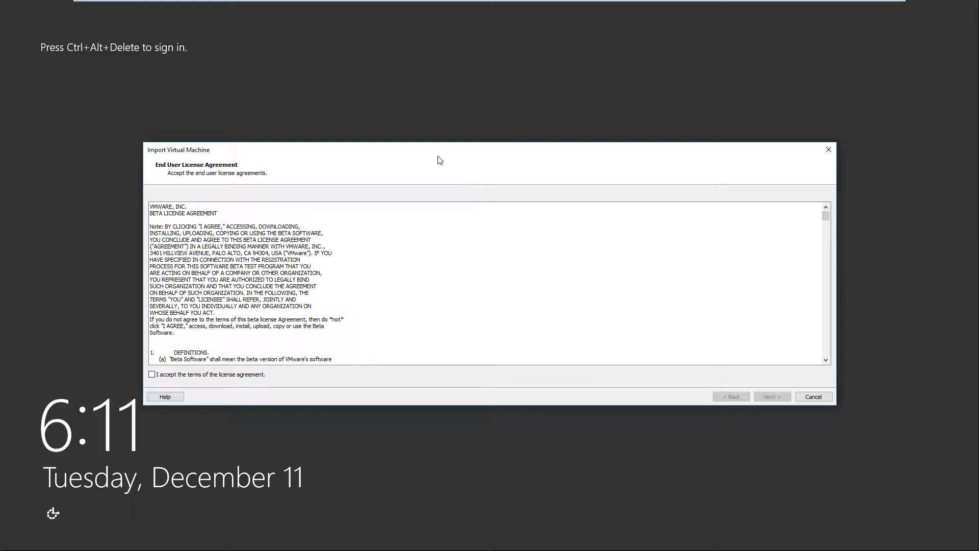
# Accept the license agreement terms and continue to the name and storage page
pyautogui.moveTo(440, 160); pyautogui.dragTo(476, 155)
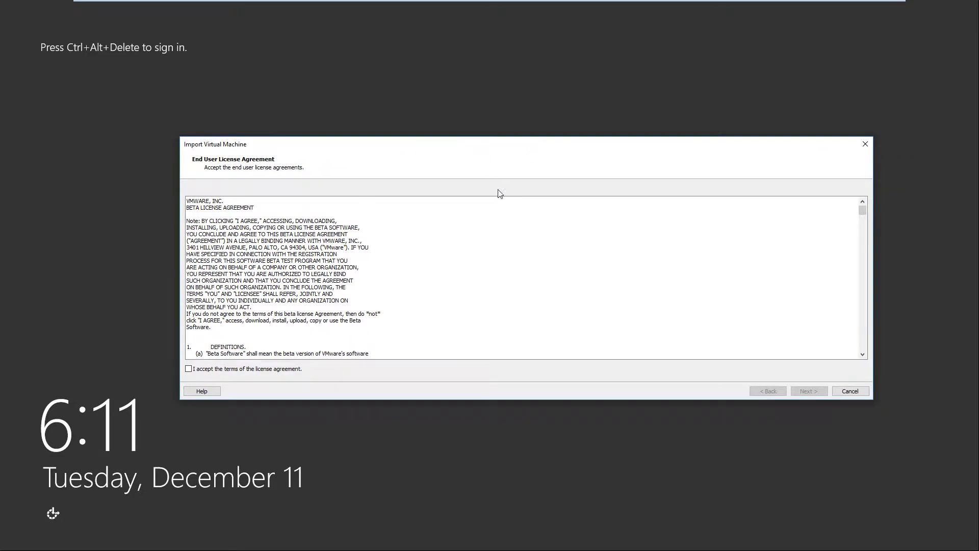
pyautogui.click(262, 370)
pyautogui.click(809, 390)
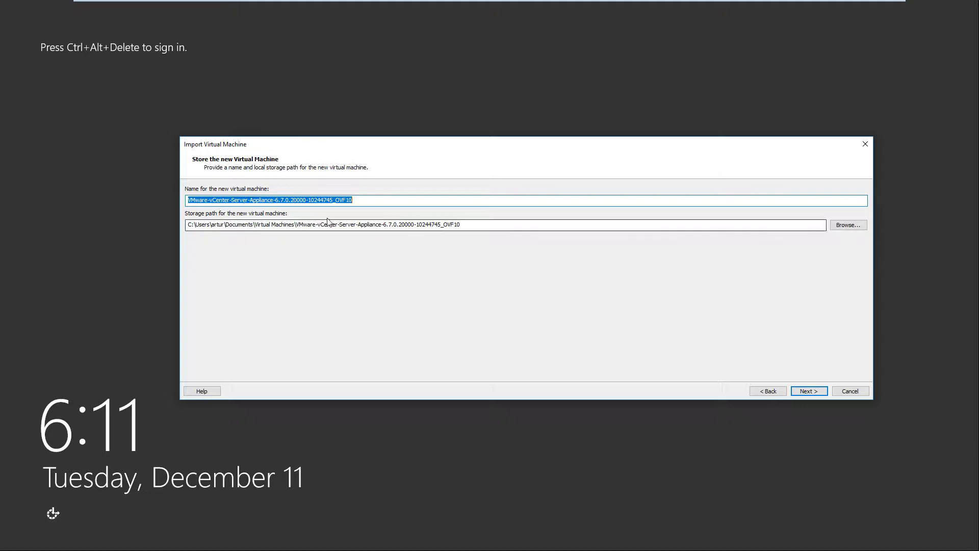
# Name the new VM 'vCenter 6.7 YT', store it in G:\vCenter, and continue
pyautogui.write('vCenter 6.7 ')
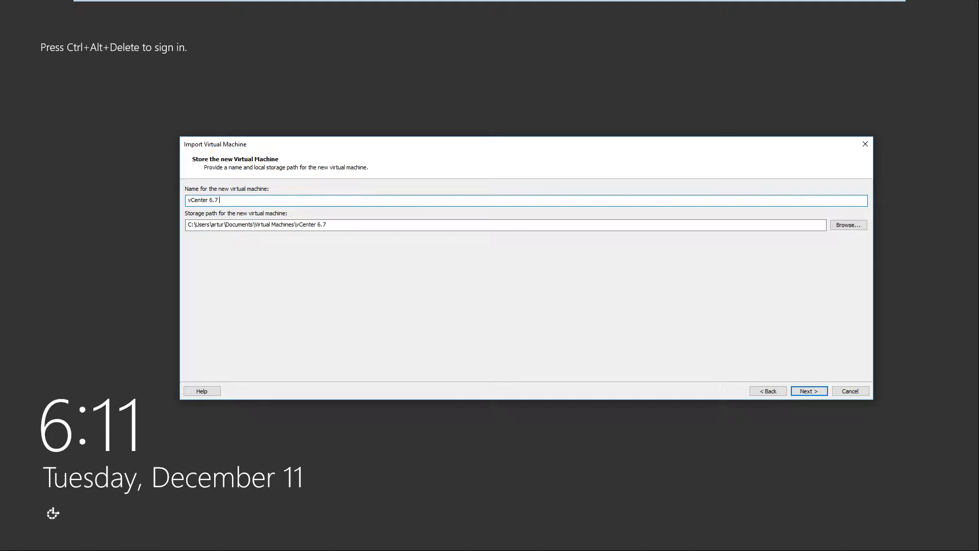
pyautogui.write('YT')
pyautogui.press('Return')
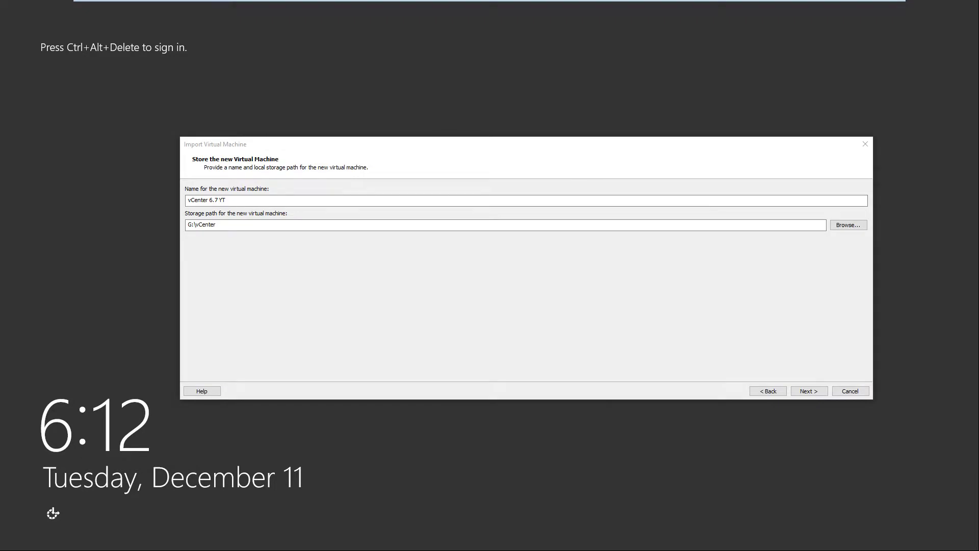
pyautogui.click(798, 391)
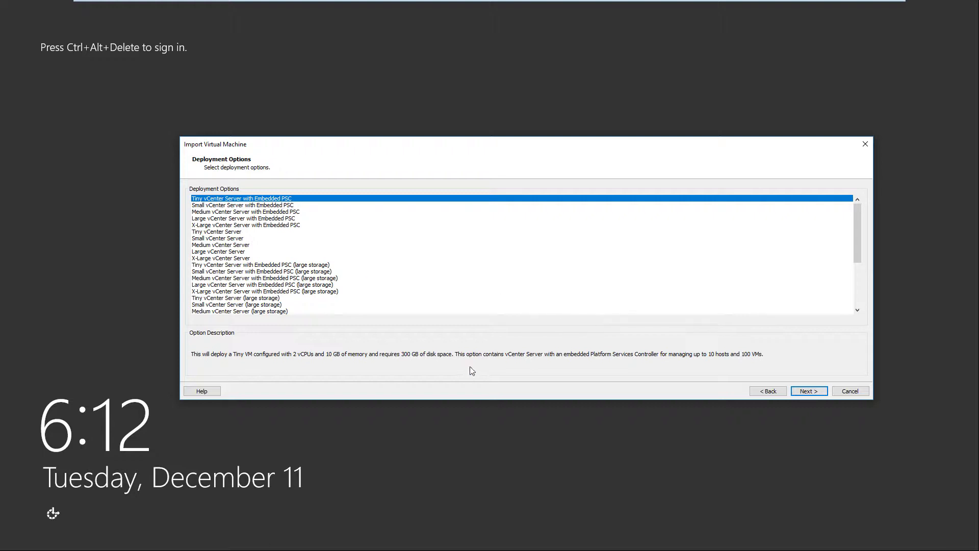
# Choose the Tiny vCenter Server deployment option and advance to the Properties page
pyautogui.click(218, 232)
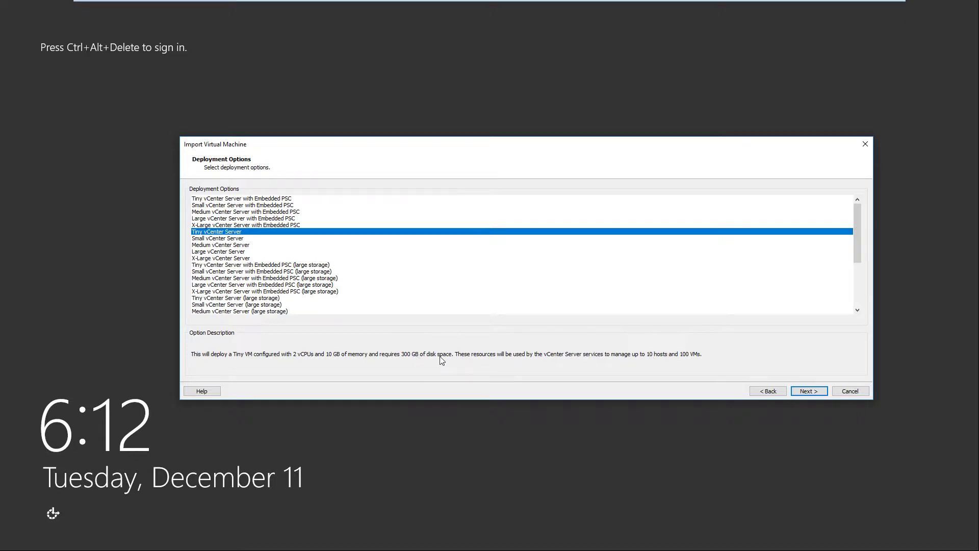
pyautogui.click(272, 199)
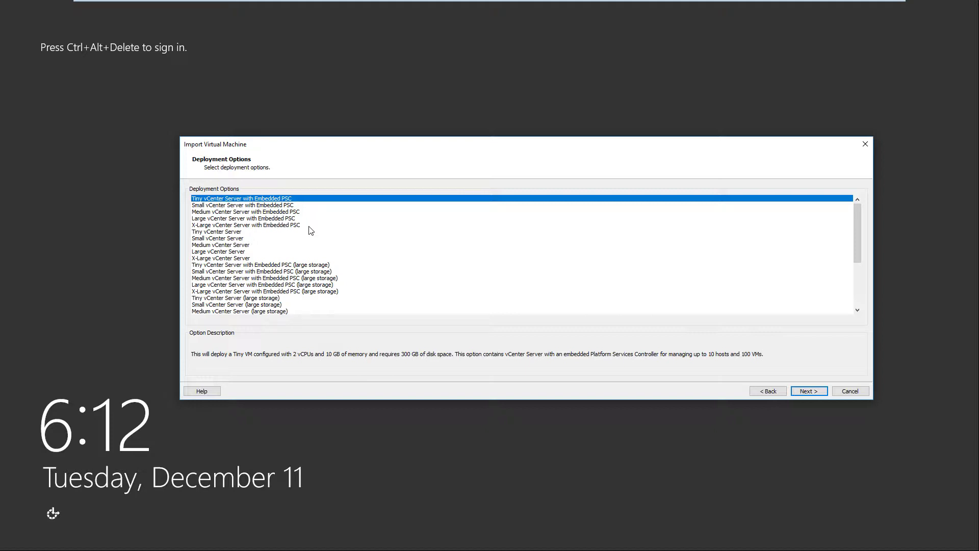
pyautogui.moveTo(291, 245); pyautogui.dragTo(233, 233)
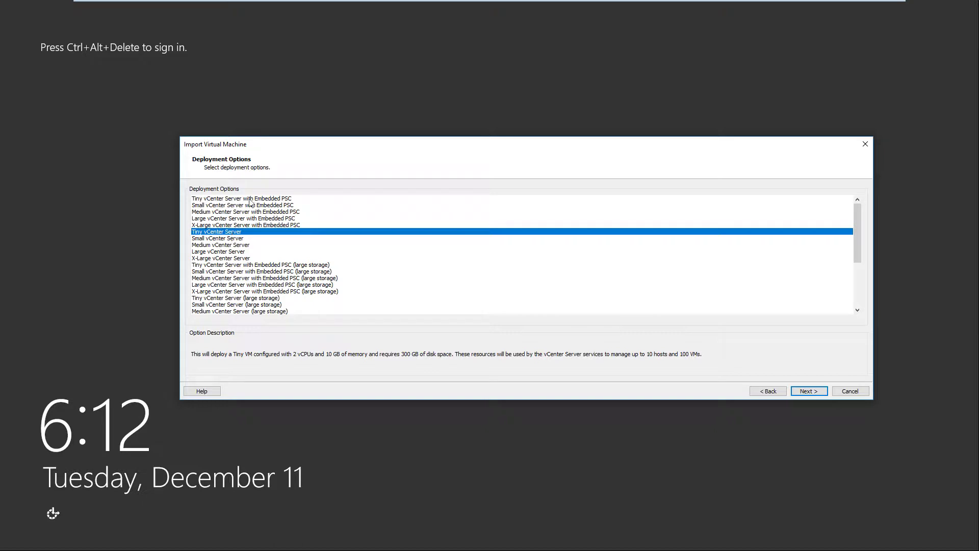
pyautogui.click(253, 199)
pyautogui.click(241, 225)
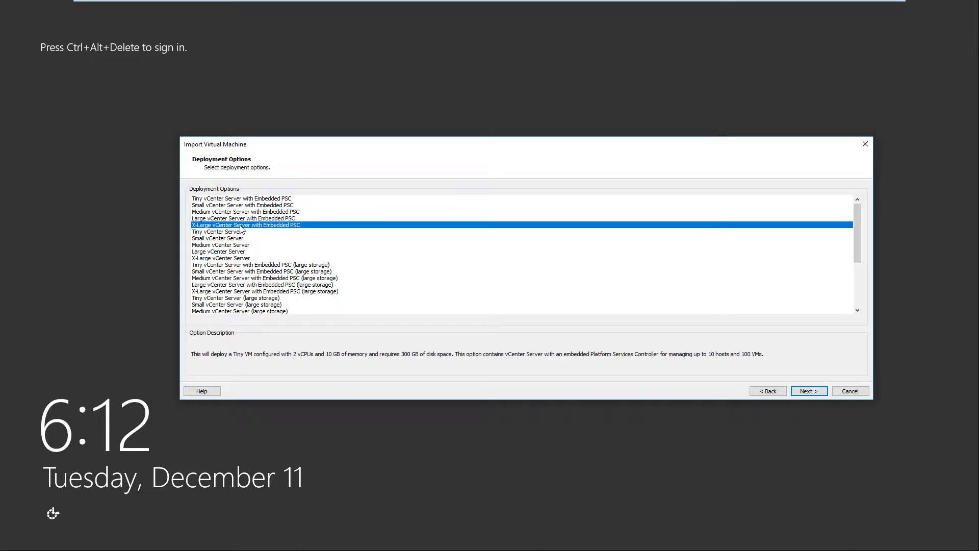
pyautogui.click(256, 199)
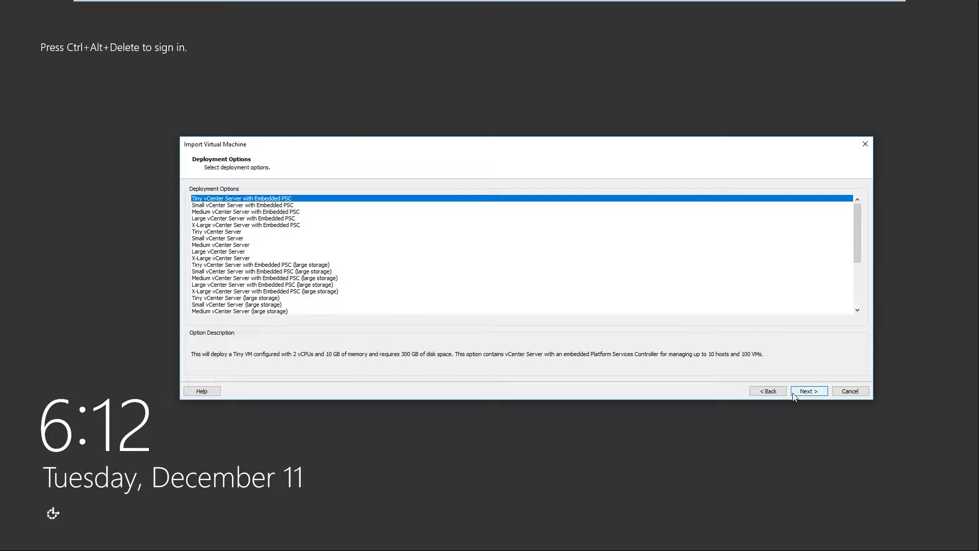
pyautogui.click(201, 232)
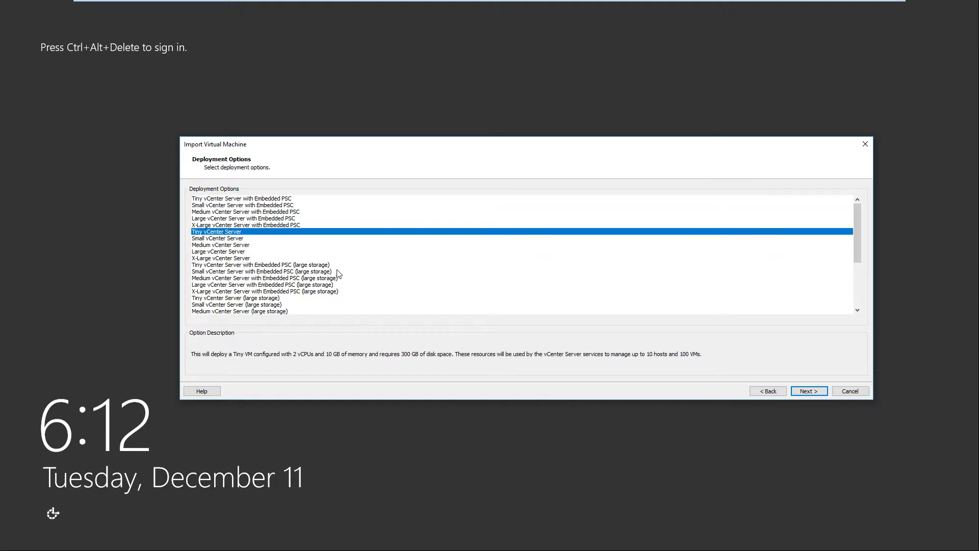
pyautogui.click(812, 394)
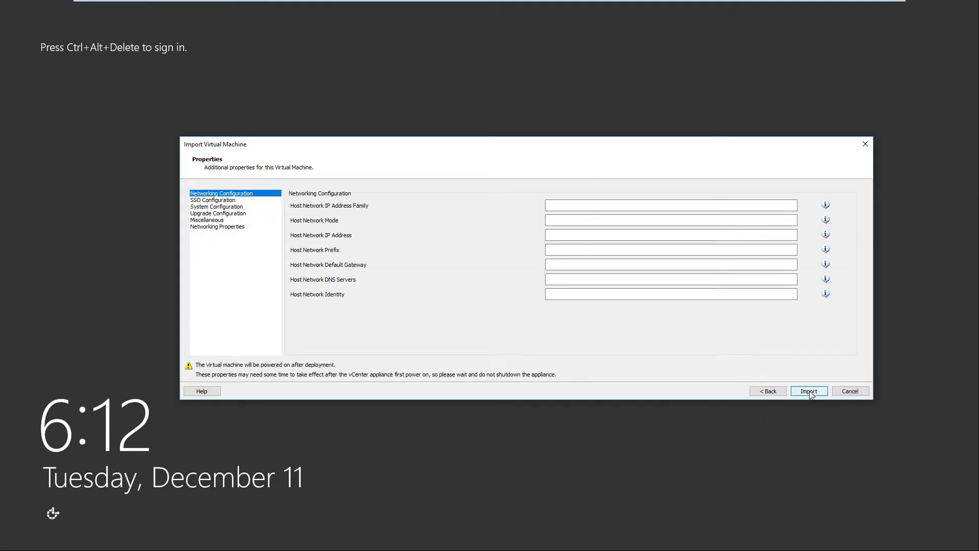
# Set networking to ipv4, static mode, IP 192.168.15.15 and prefix 32
pyautogui.click(727, 209)
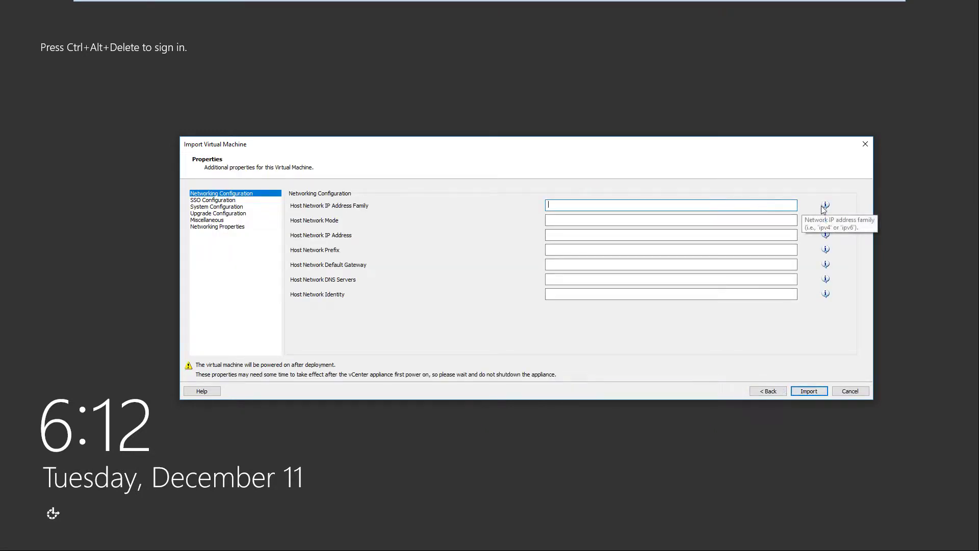
pyautogui.write('ipv4')
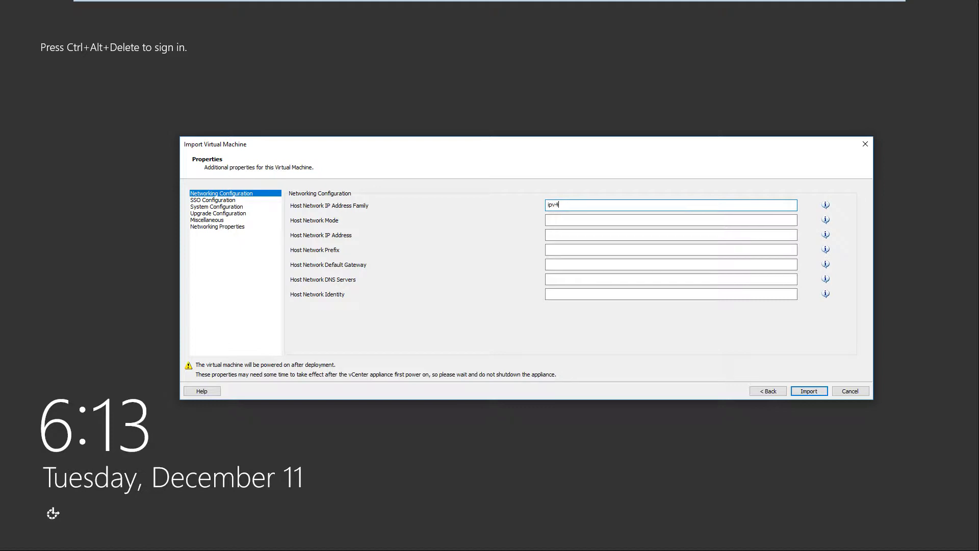
pyautogui.click(618, 220)
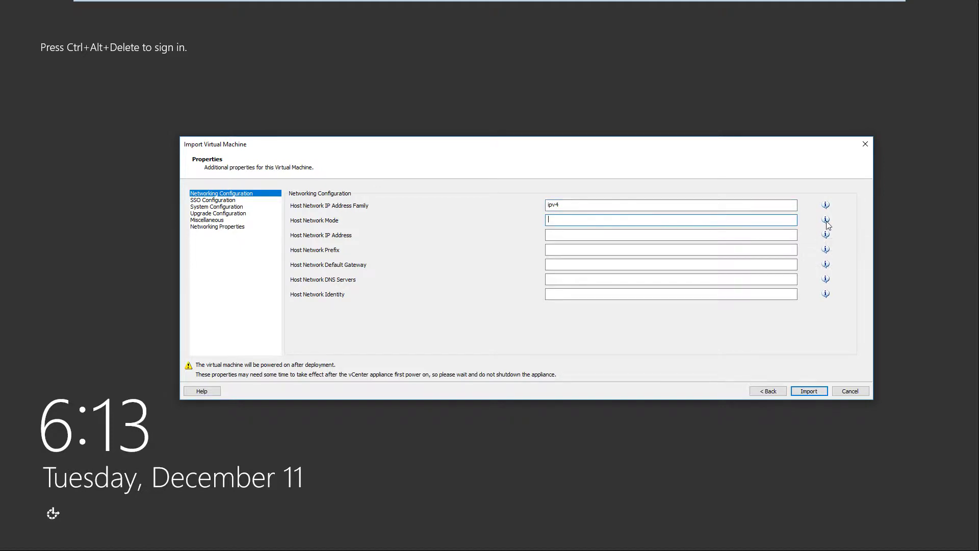
pyautogui.write('static')
pyautogui.click(719, 235)
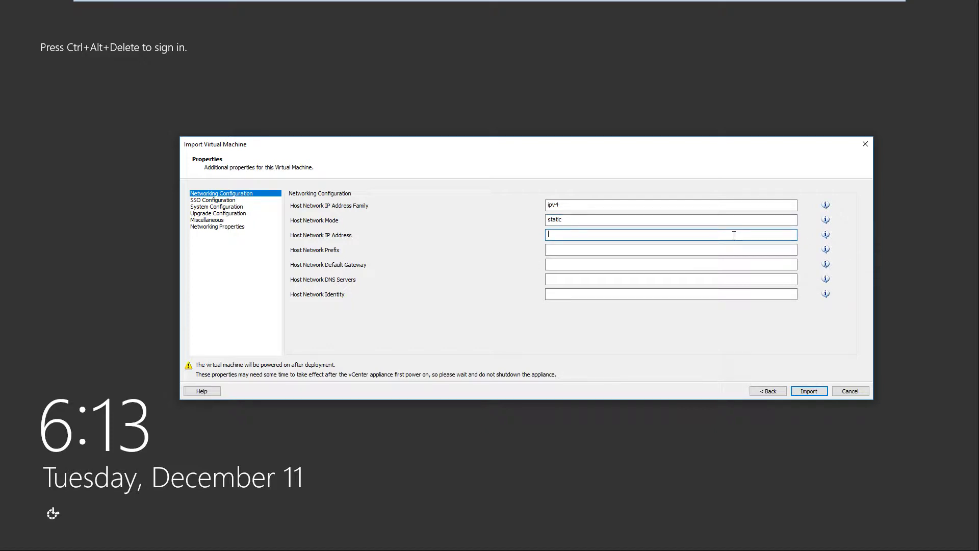
pyautogui.write('192.168.15.15')
pyautogui.click(647, 250)
pyautogui.moveTo(826, 253)
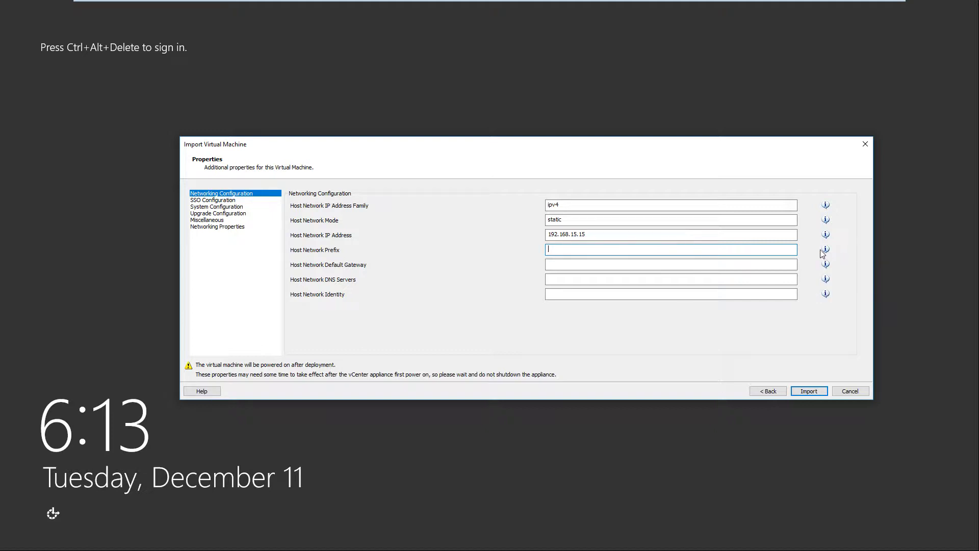
pyautogui.write('32')
# Enter DNS server 192.168.15.222 and network identity vcsa.vm.lab, then show SSO Configuration
pyautogui.moveTo(822, 271)
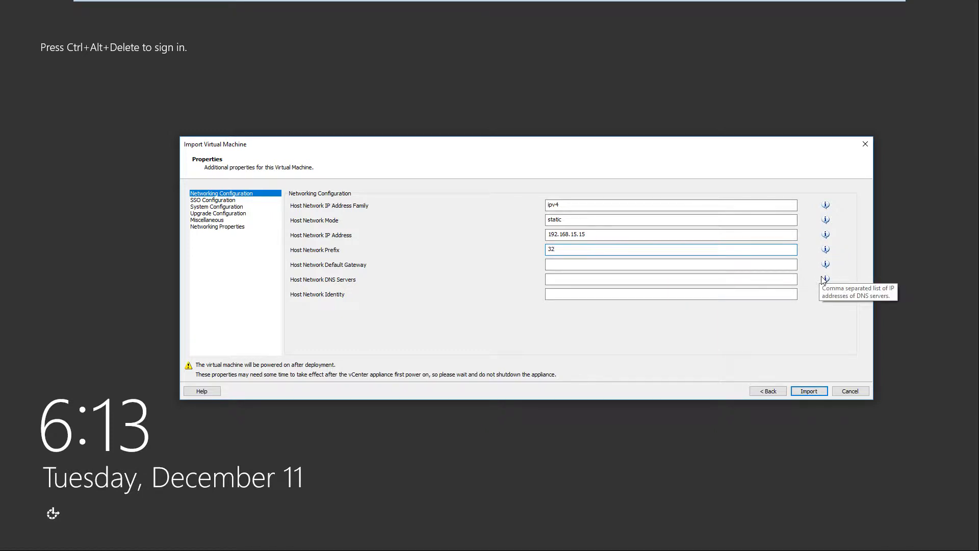
pyautogui.click(667, 279)
pyautogui.write('102.')
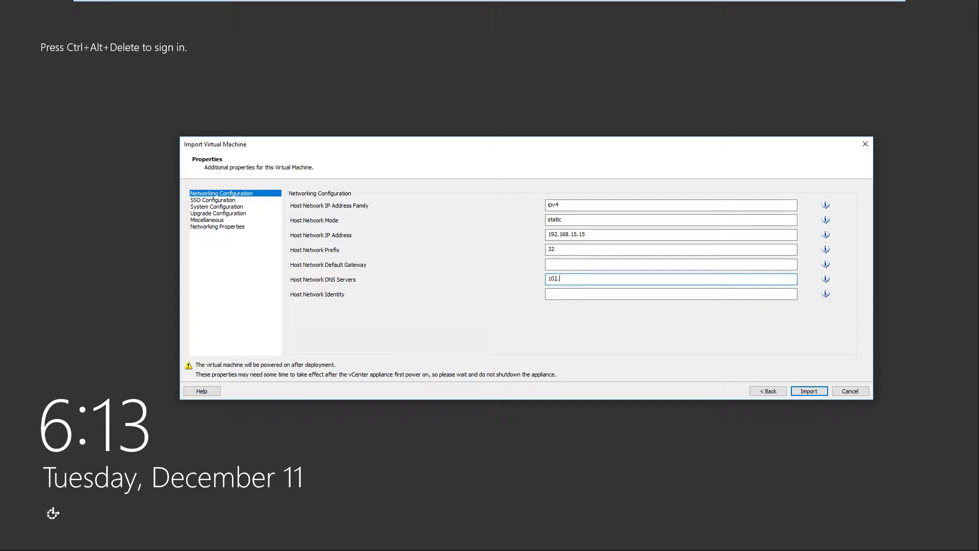
pyautogui.press('BackSpace')
pyautogui.press('BackSpace')
pyautogui.write('02.')
pyautogui.press('BackSpace')
pyautogui.press('BackSpace')
pyautogui.press('BackSpace')
pyautogui.write('92.167')
pyautogui.press('BackSpace')
pyautogui.write('8.15.222')
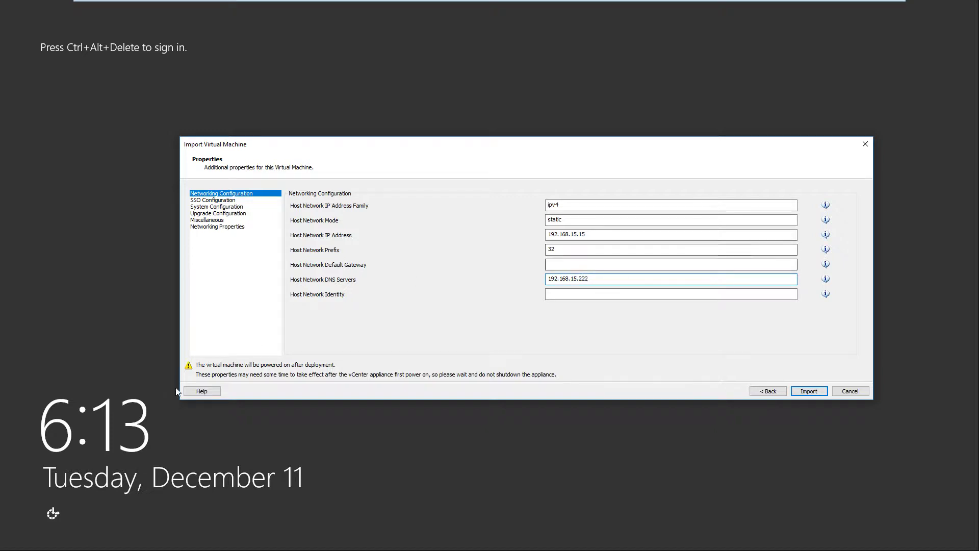
pyautogui.click(601, 295)
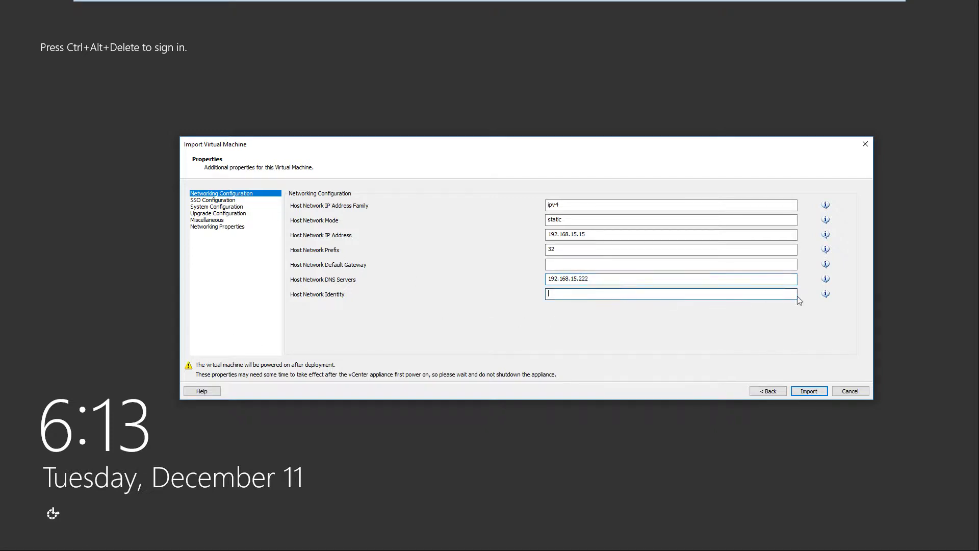
pyautogui.moveTo(826, 297)
pyautogui.write('csa.vm.lab')
pyautogui.moveTo(547, 294); pyautogui.dragTo(633, 301)
pyautogui.click(553, 295)
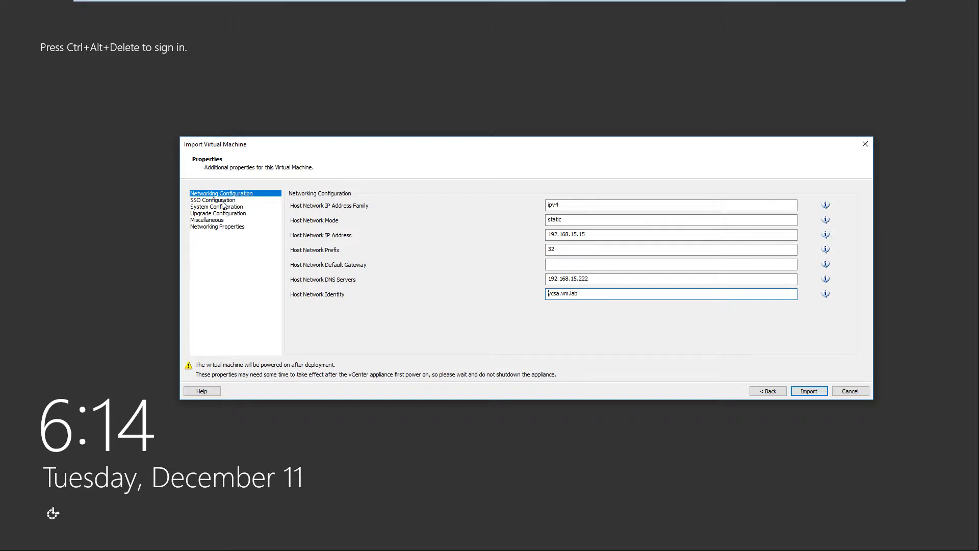
pyautogui.click(222, 201)
# Browse the root password, upgrade, miscellaneous and networking property sections
pyautogui.moveTo(826, 204)
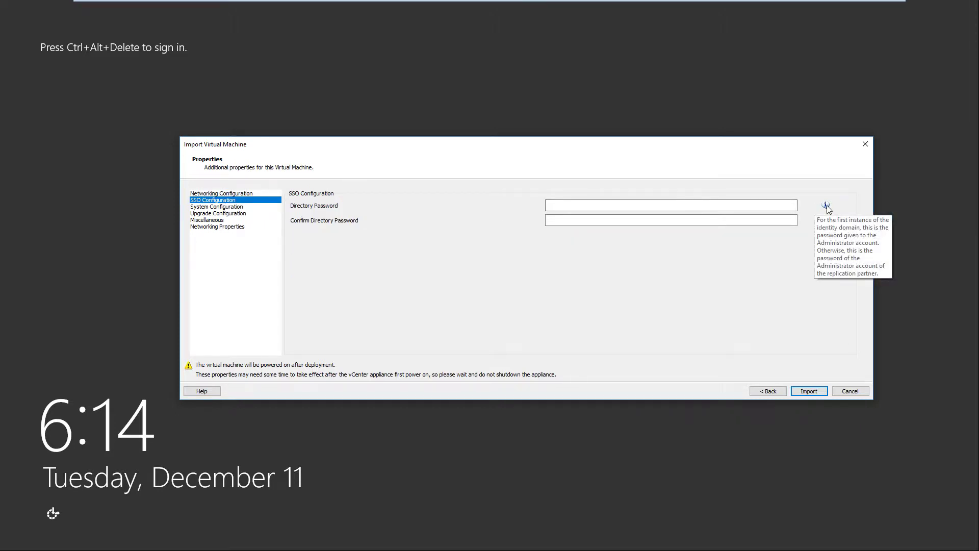
pyautogui.click(254, 207)
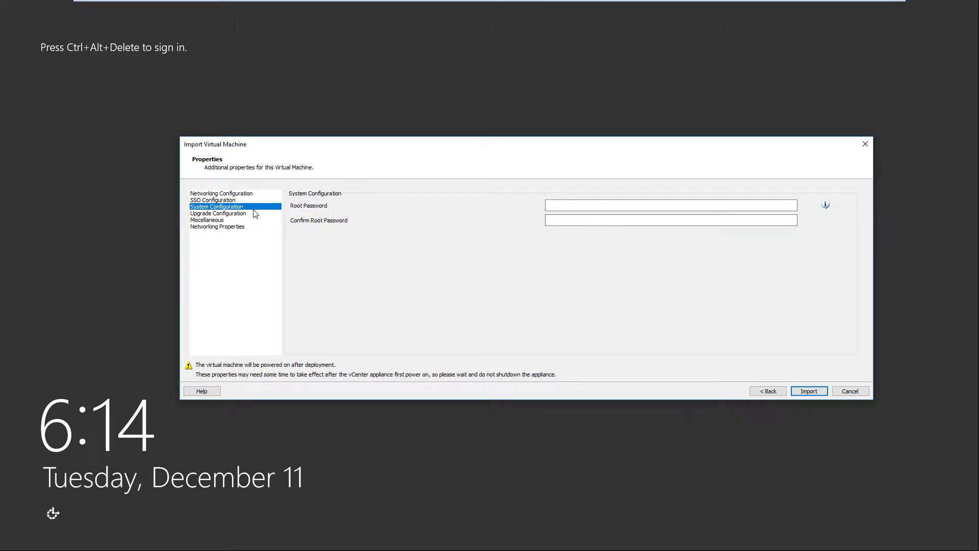
pyautogui.click(250, 214)
pyautogui.click(249, 220)
pyautogui.click(247, 214)
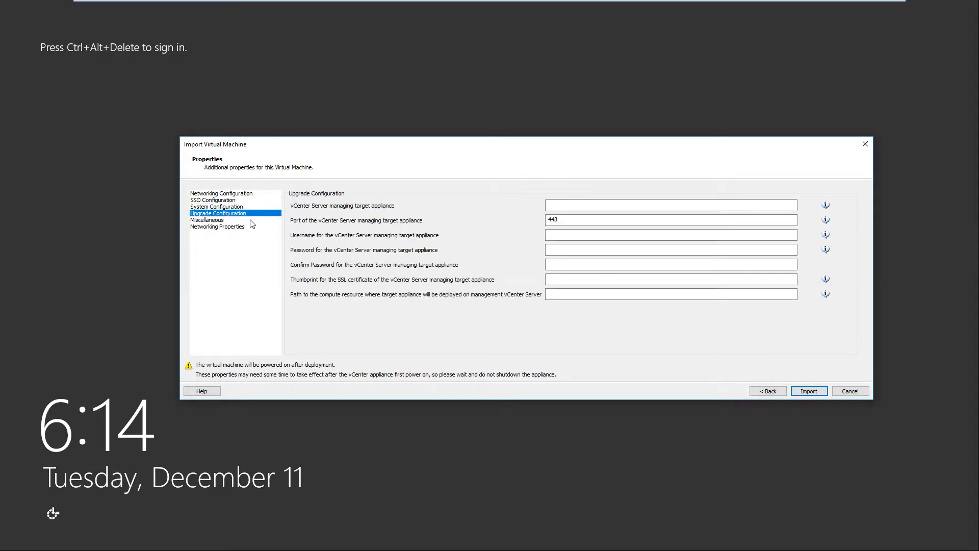
pyautogui.click(232, 220)
pyautogui.click(244, 227)
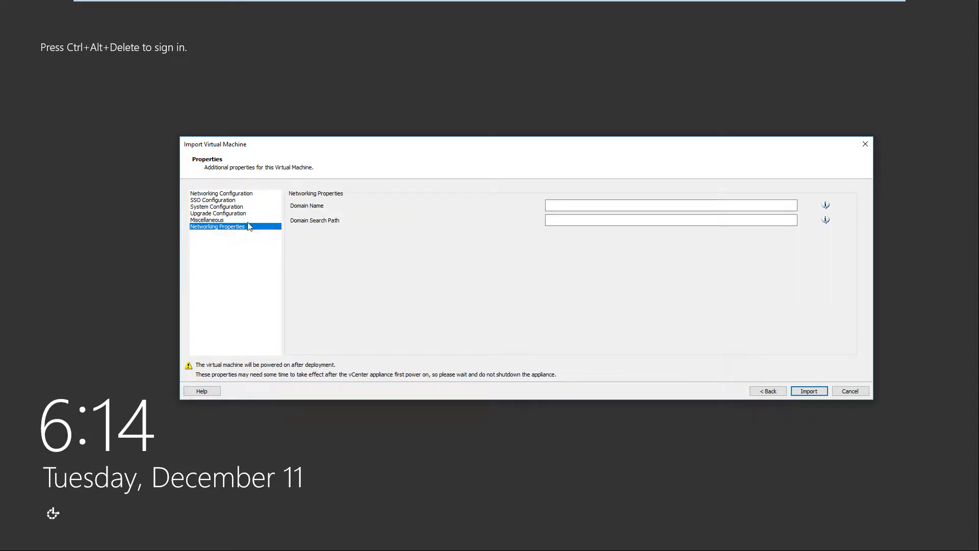
pyautogui.click(242, 207)
pyautogui.press('Up')
pyautogui.press('Up')
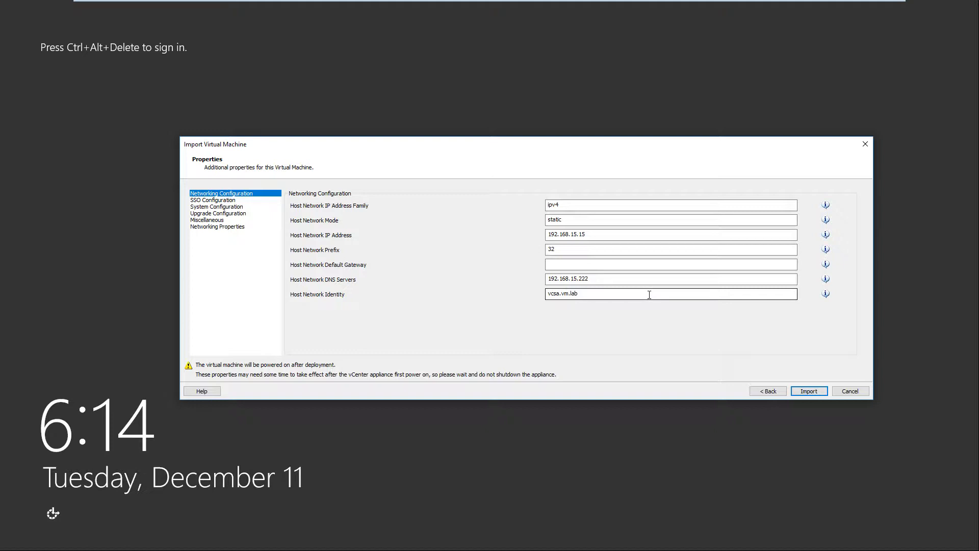
# Enter 192.168.15.1 as the Host Network Default Gateway
pyautogui.click(552, 263)
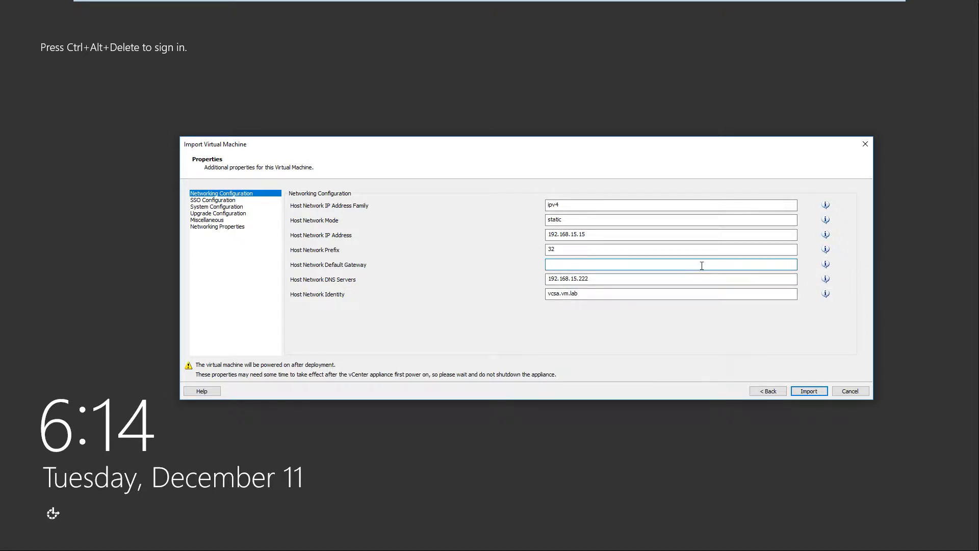
pyautogui.moveTo(826, 265)
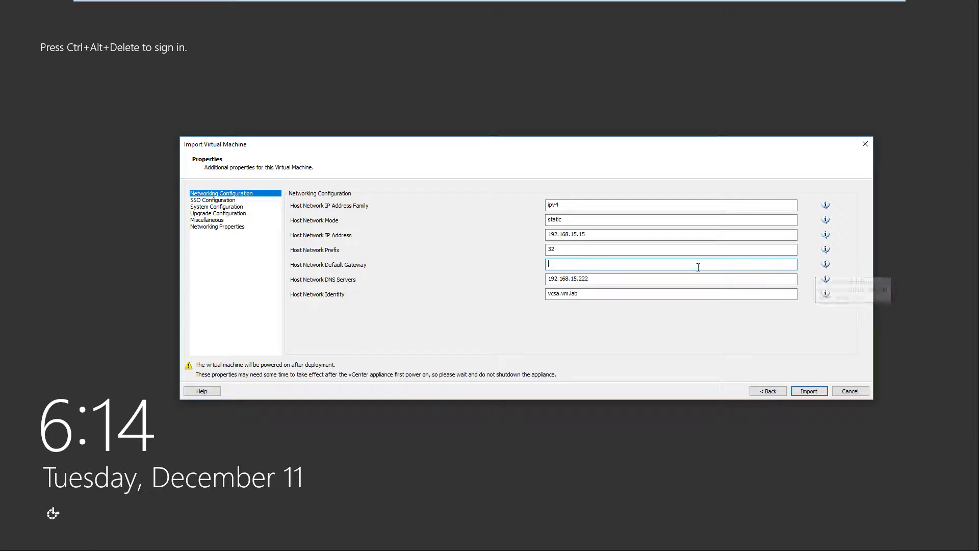
pyautogui.write('102.1')
pyautogui.press('BackSpace')
pyautogui.press('BackSpace')
pyautogui.press('BackSpace')
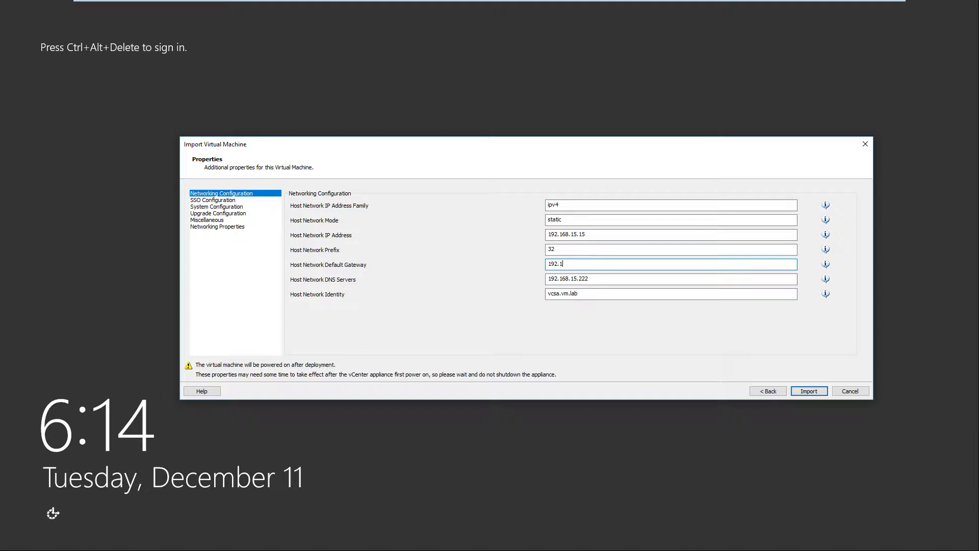
pyautogui.write('68.15.1')
# Import the vCenter 6.7 YT appliance and let it power on to the boot screen
pyautogui.click(809, 391)
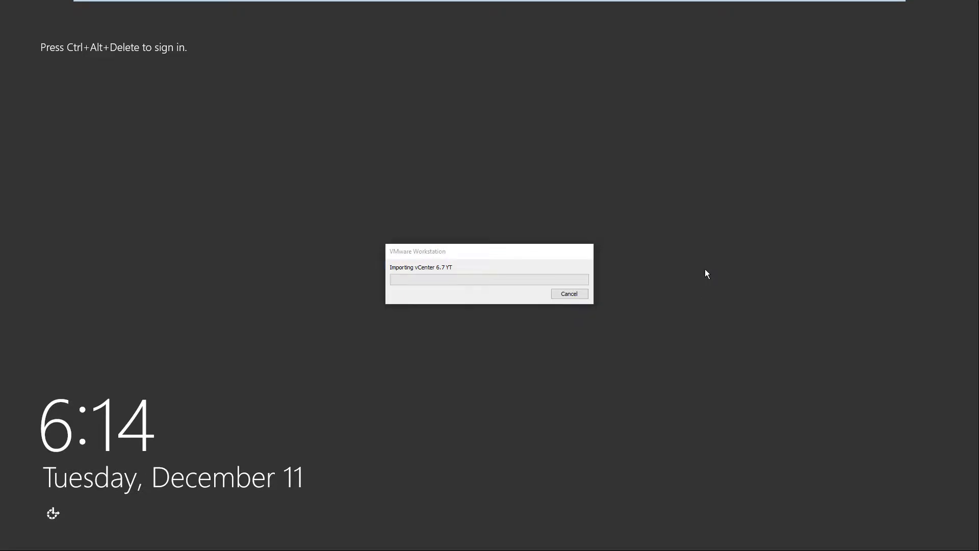
pyautogui.moveTo(472, 252); pyautogui.dragTo(560, 252)
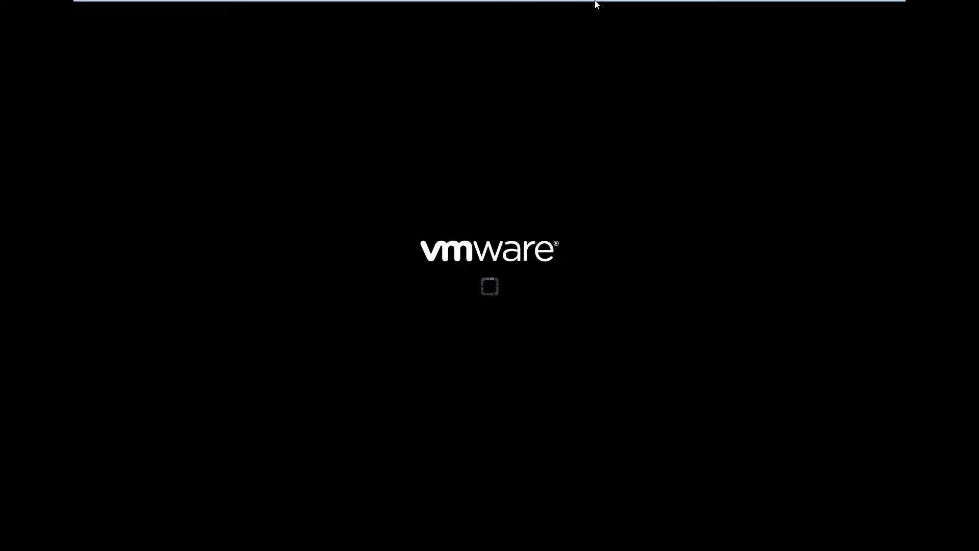
# Shut down the vCenter 6.7 YT guest from the tab's Power menu, confirming the prompt
pyautogui.moveTo(618, 3)
pyautogui.rightClick(755, 12)
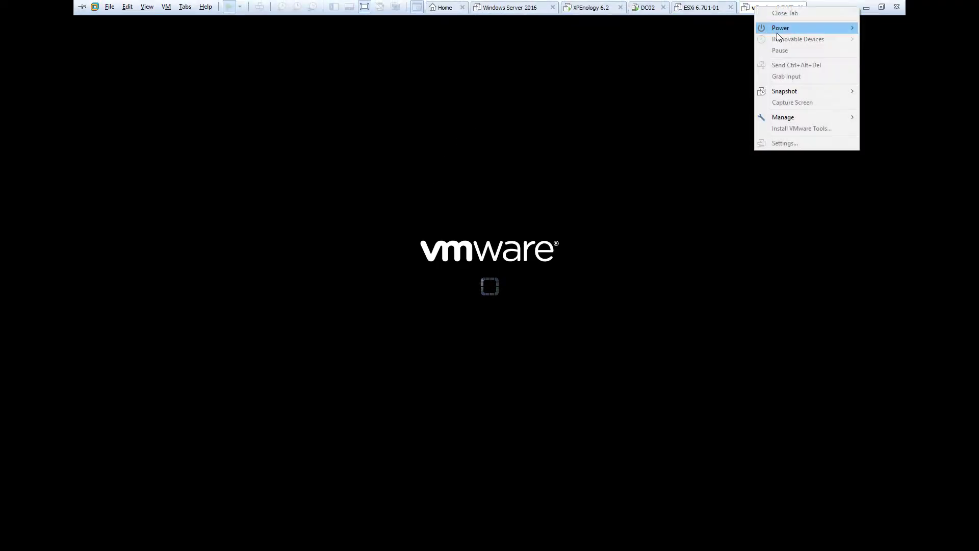
pyautogui.moveTo(778, 30)
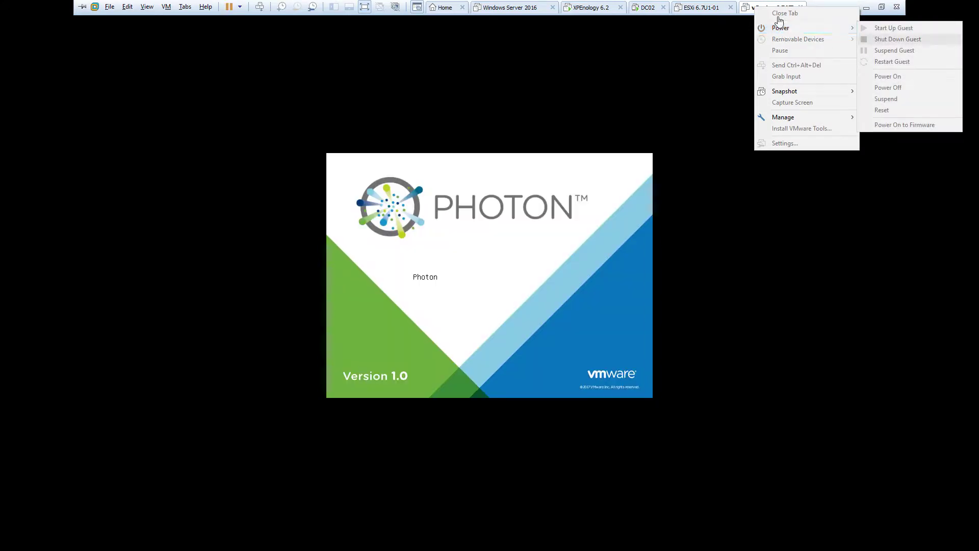
pyautogui.rightClick(752, 4)
pyautogui.moveTo(779, 29)
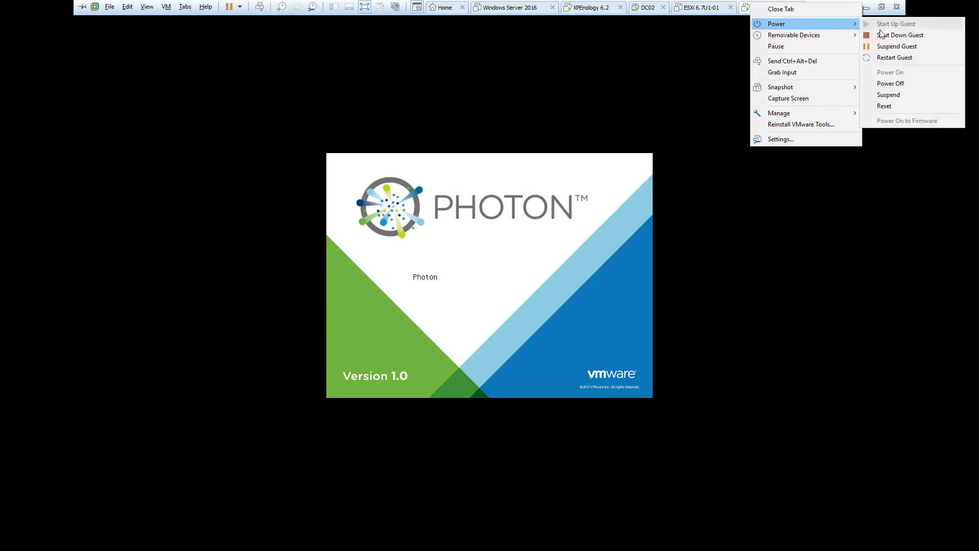
pyautogui.click(885, 34)
pyautogui.click(503, 299)
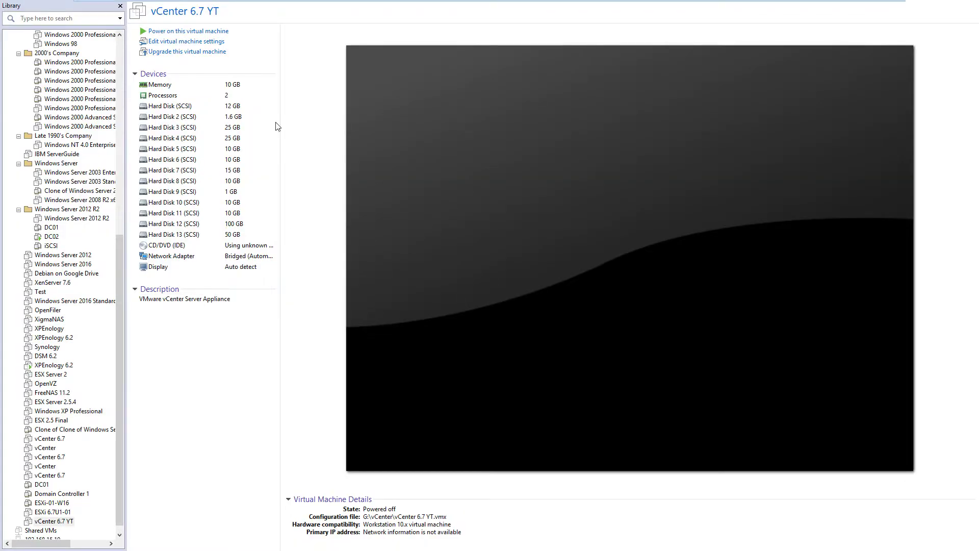
# Change the vCenter 6.7 YT VM's memory from 10240 MB to 4096 MB and save
pyautogui.click(191, 41)
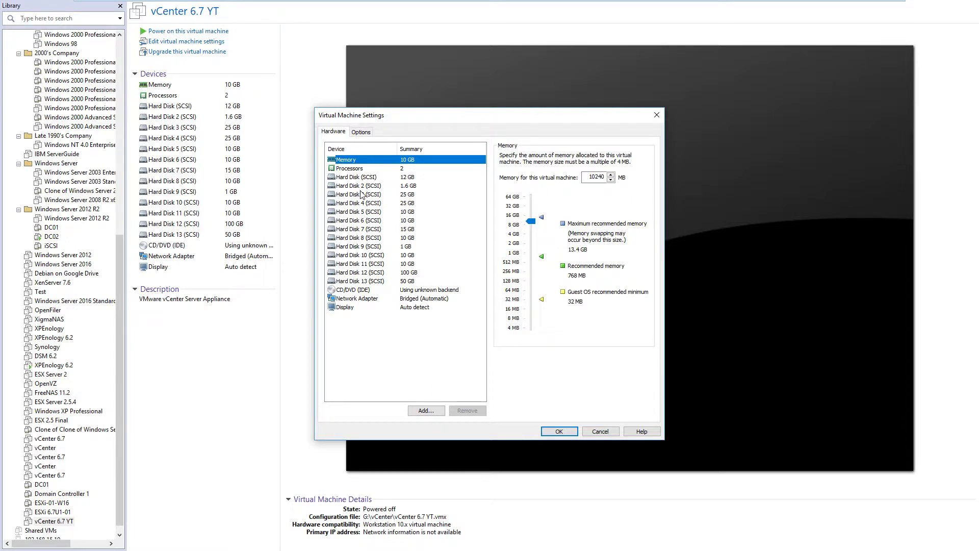
pyautogui.press('Tab')
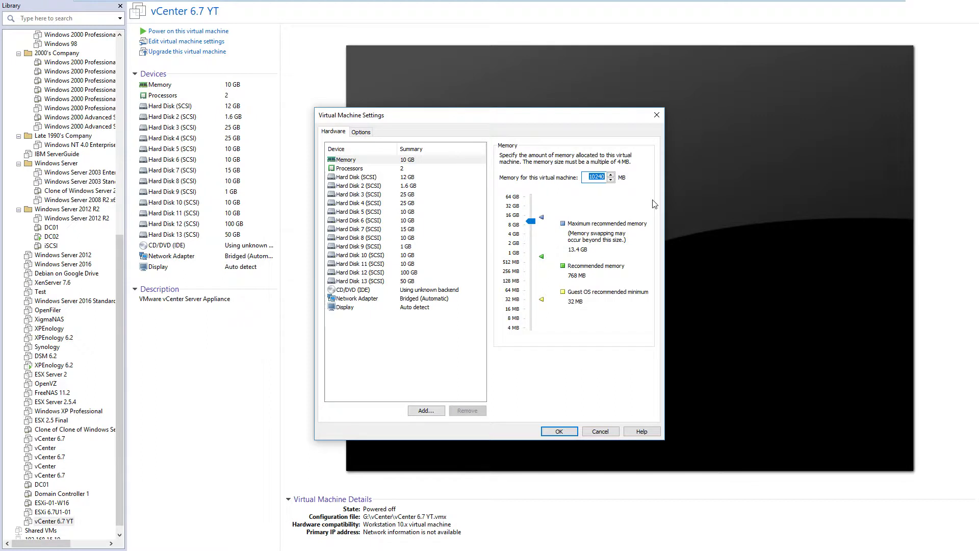
pyautogui.write('4096')
pyautogui.click(559, 431)
pyautogui.moveTo(414, 2)
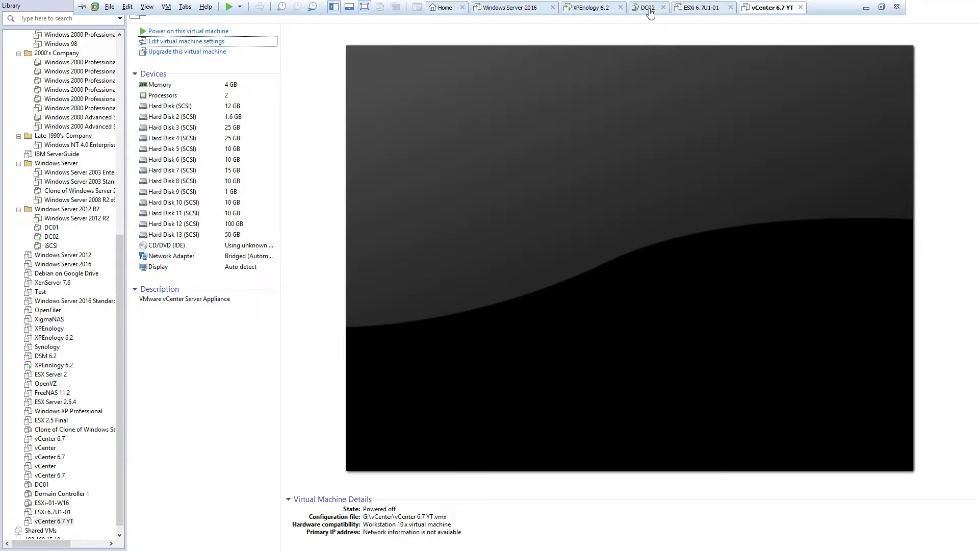
# Switch to DC02 and sign in with the Administrator password
pyautogui.click(649, 12)
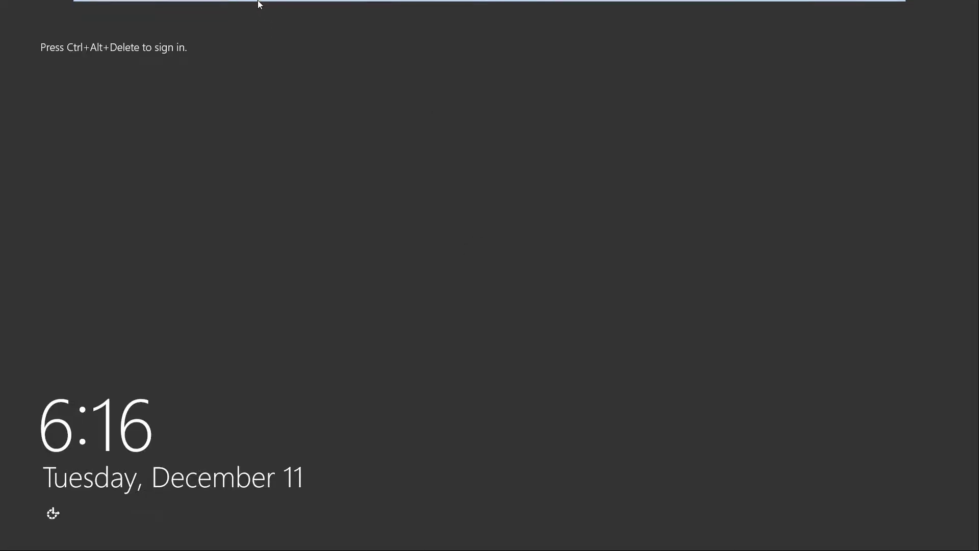
pyautogui.click(260, 7)
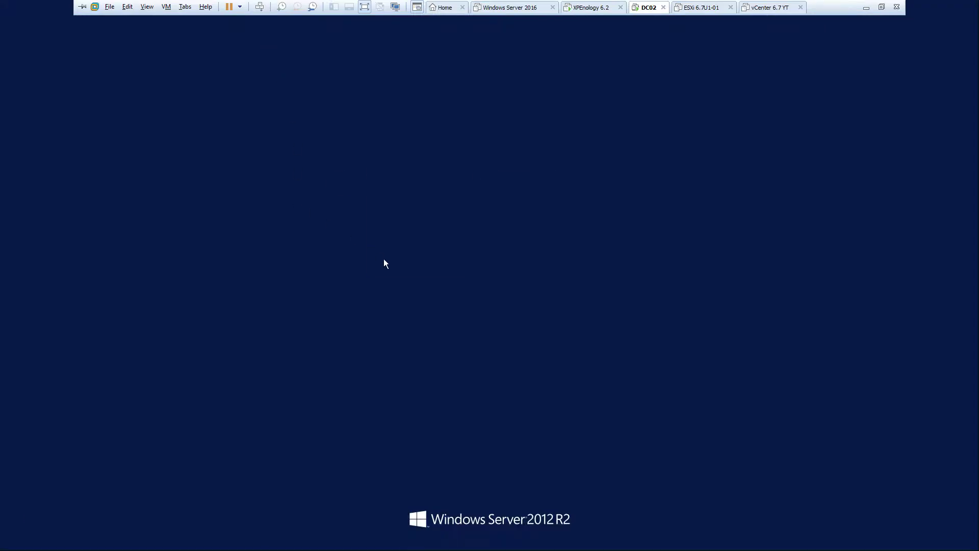
pyautogui.write('••••••••••••')
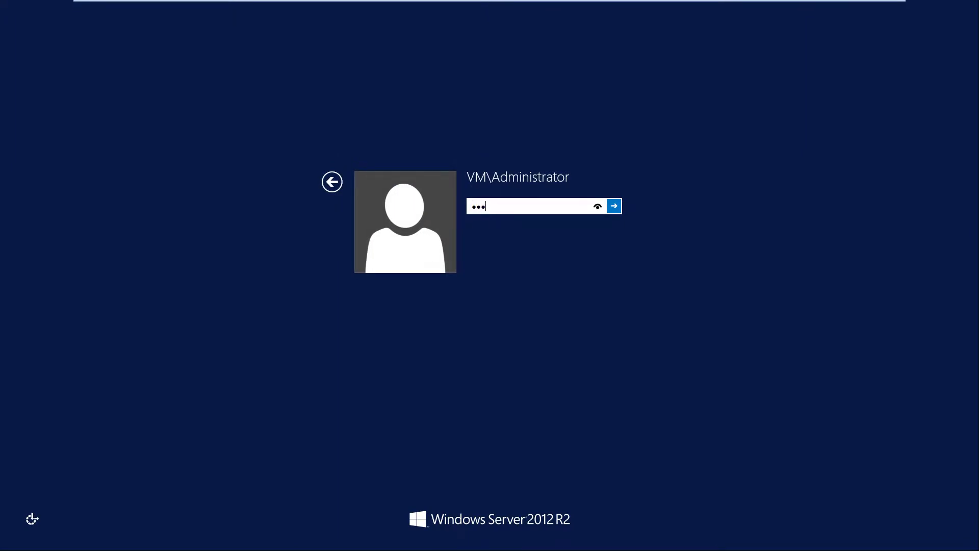
pyautogui.press('Return')
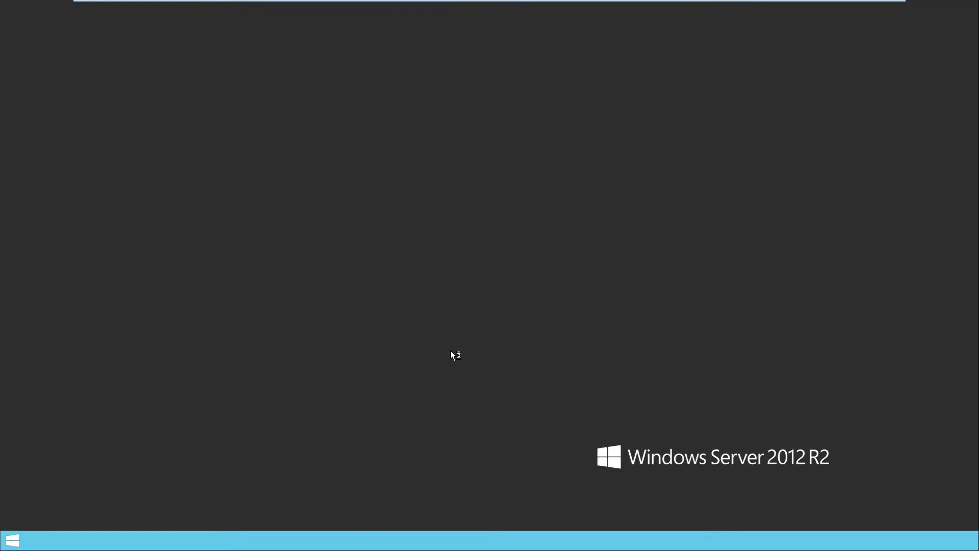
# Glance at the powered-off vCenter 6.7 YT tab, then return to DC02
pyautogui.moveTo(668, 3)
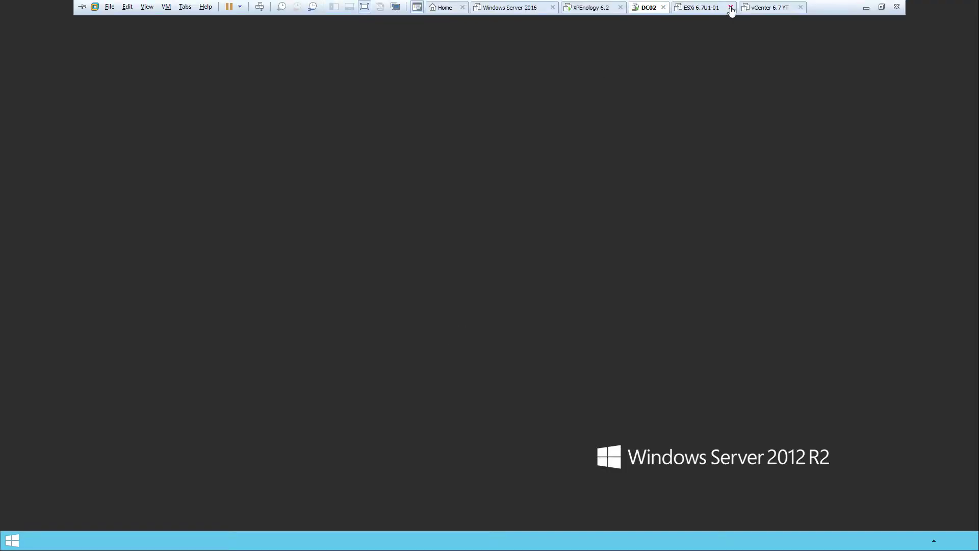
pyautogui.click(748, 10)
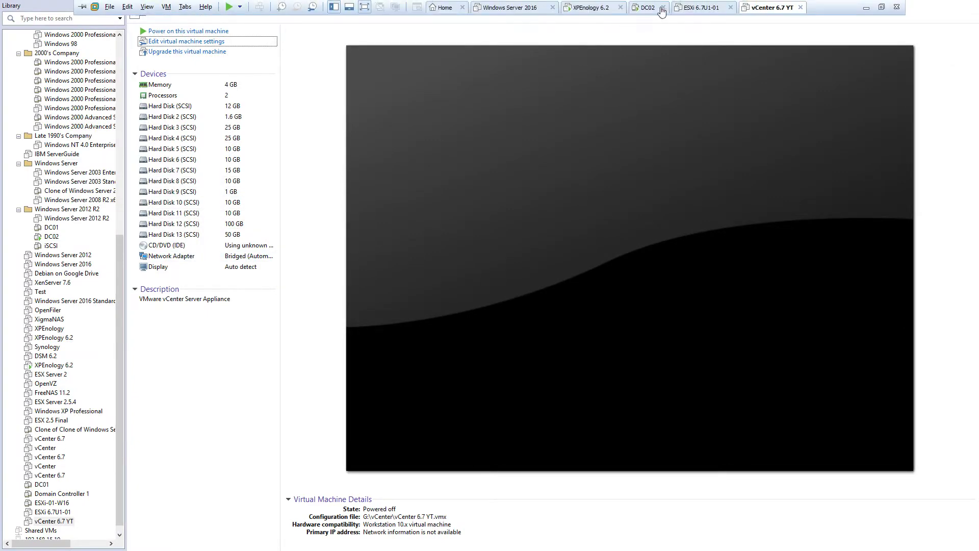
pyautogui.click(644, 11)
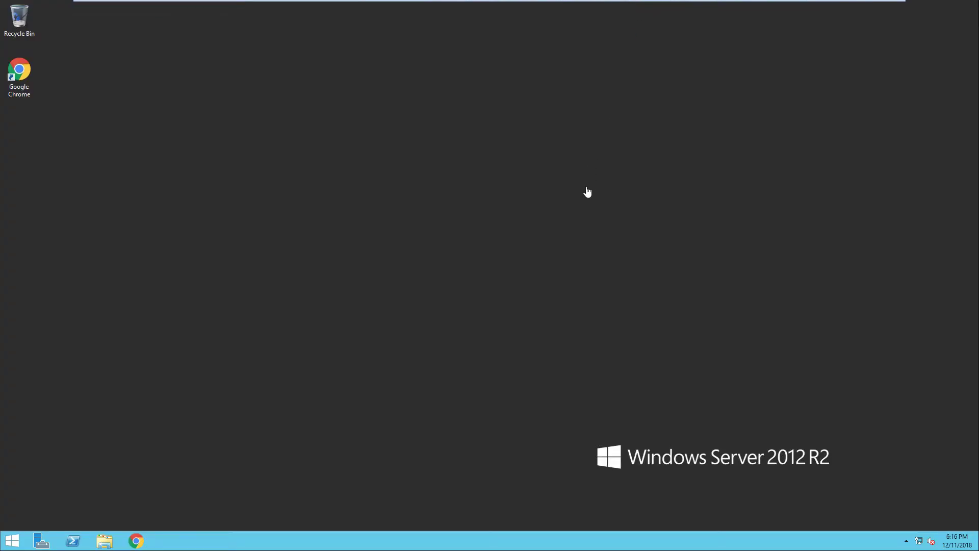
# Scroll through the Server Manager dashboard's AD DS, DNS and File and Storage Services tiles, then open Run
pyautogui.click(11, 540)
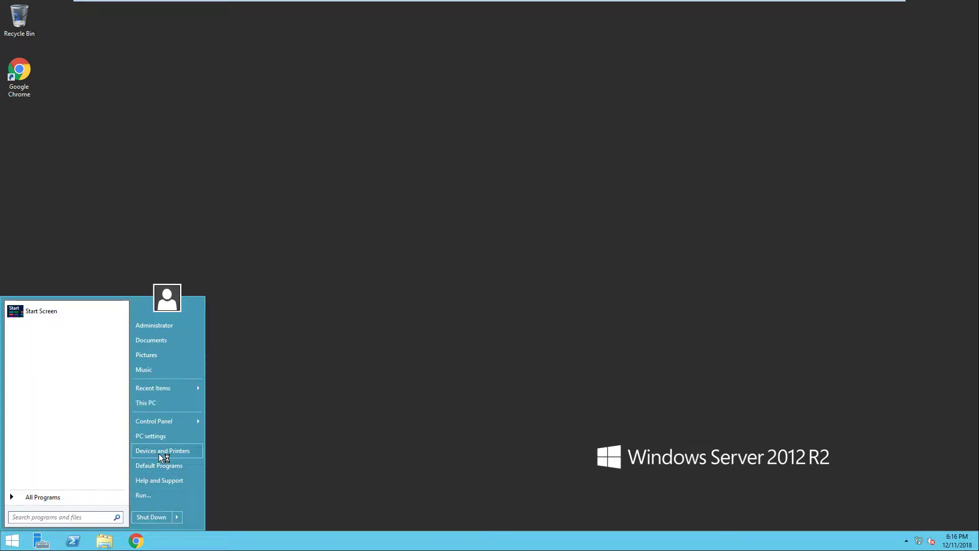
pyautogui.click(156, 494)
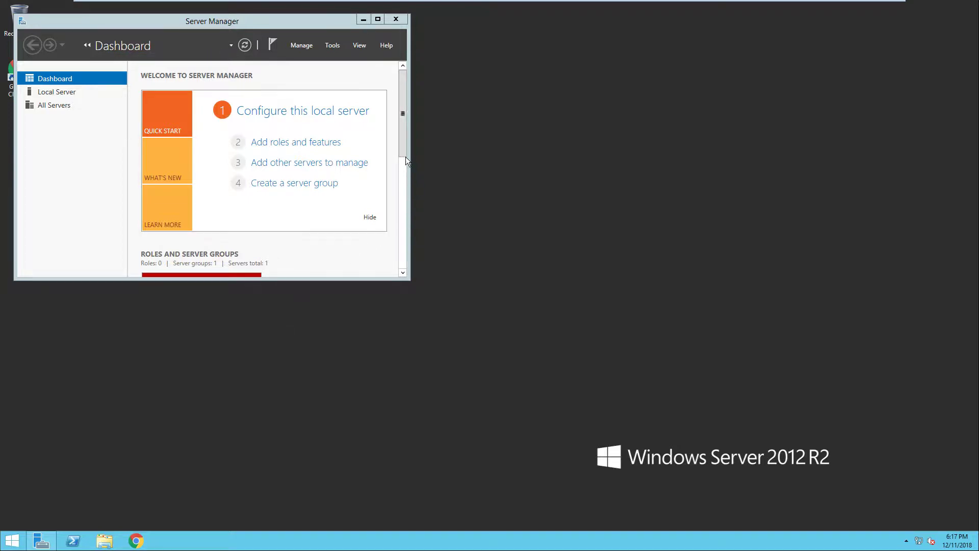
pyautogui.click(402, 203)
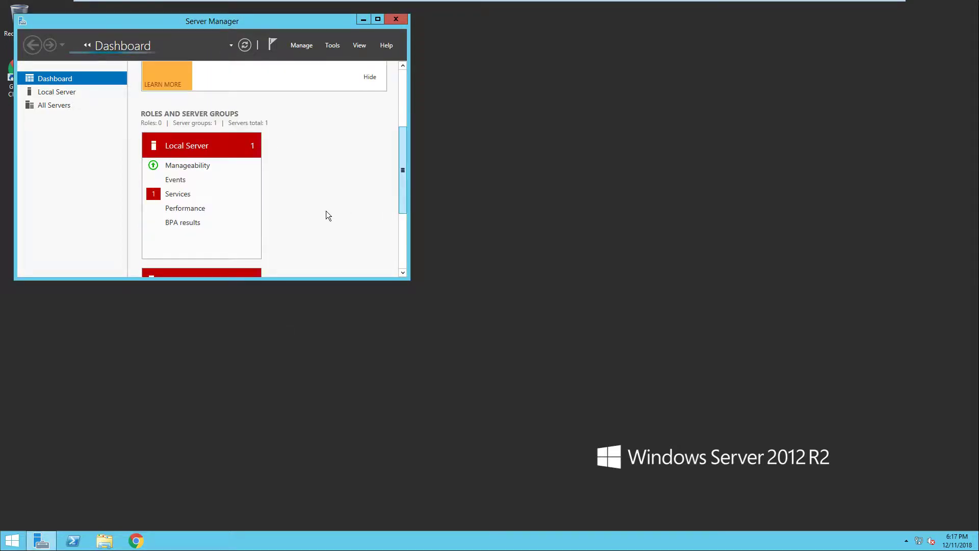
pyautogui.scroll(-4, 244, 230)
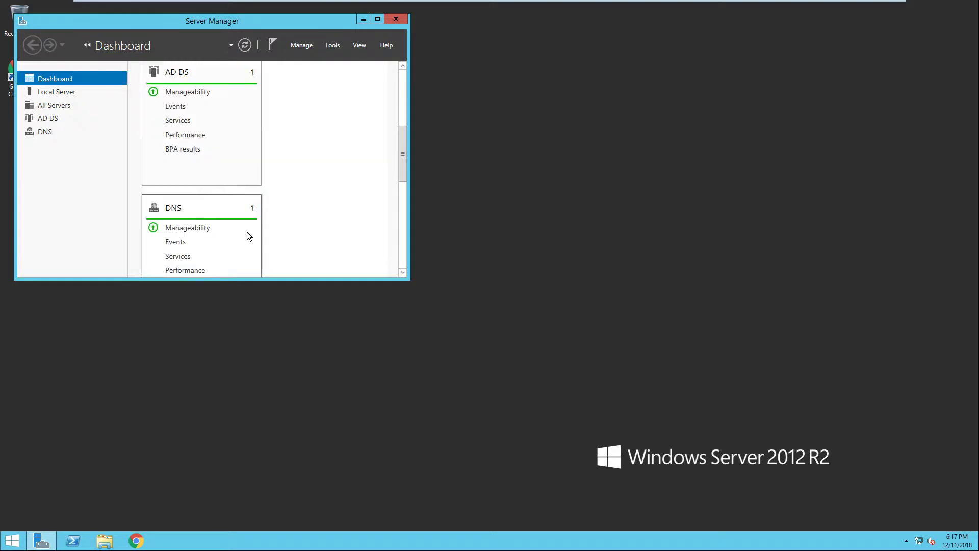
pyautogui.scroll(-2, 243, 224)
pyautogui.scroll(4, 212, 192)
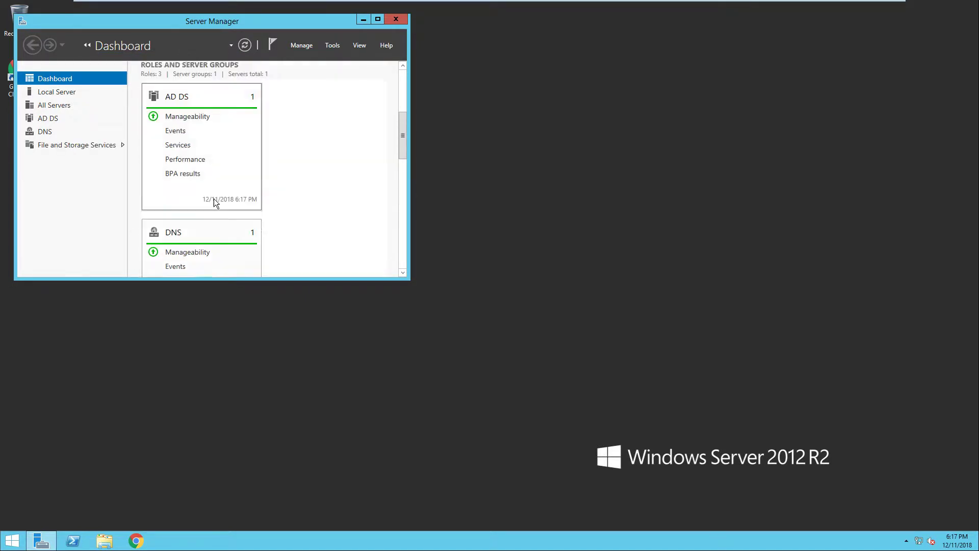
pyautogui.scroll(-5, 217, 202)
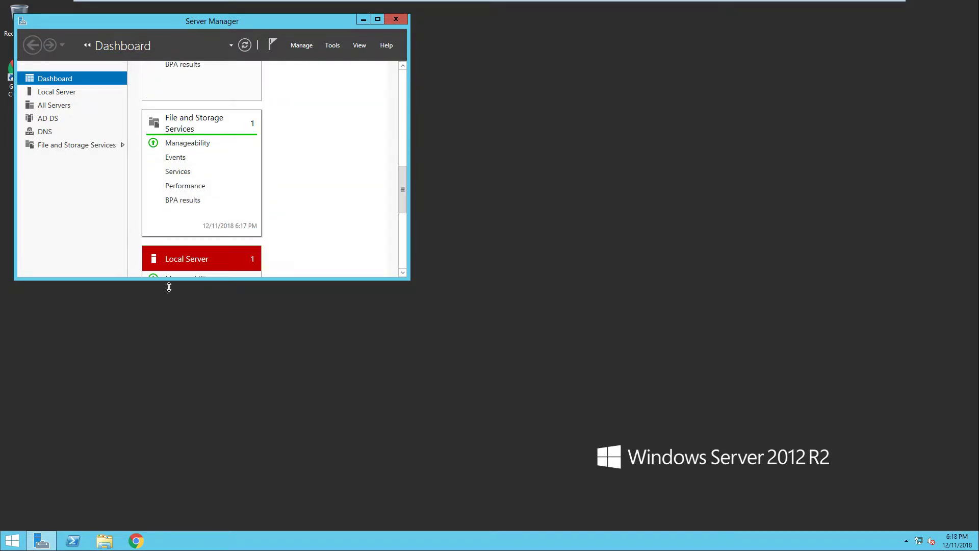
pyautogui.click(13, 540)
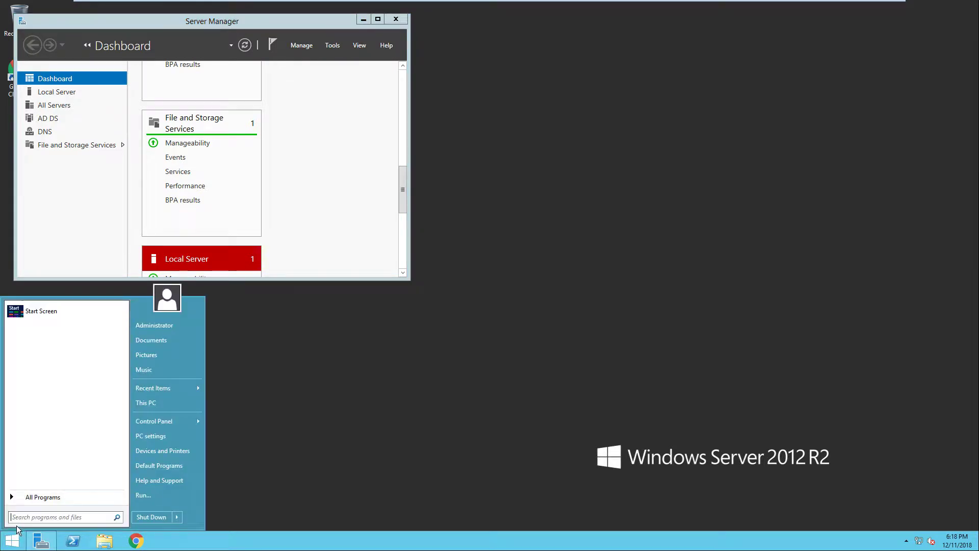
pyautogui.click(138, 494)
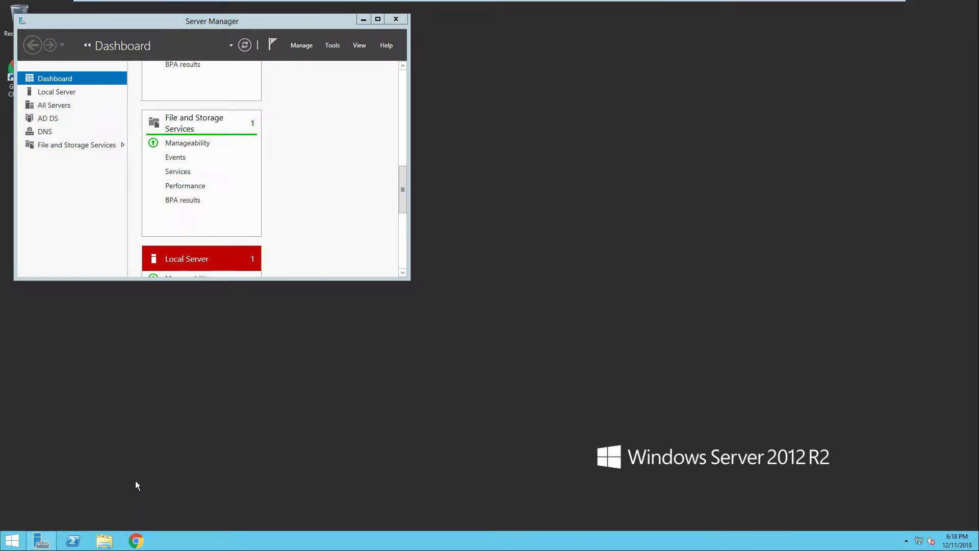
# Run nslookup vcsa.vm.lab in cmd to confirm 192.168.15.15, then close Command Prompt and Server Manager
pyautogui.press('Return')
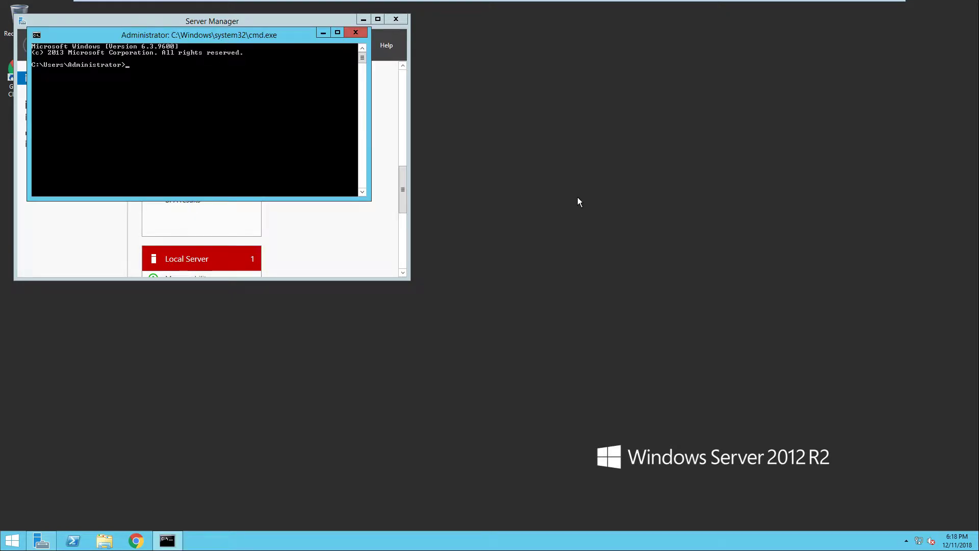
pyautogui.moveTo(232, 36); pyautogui.dragTo(577, 197)
pyautogui.write('nsl')
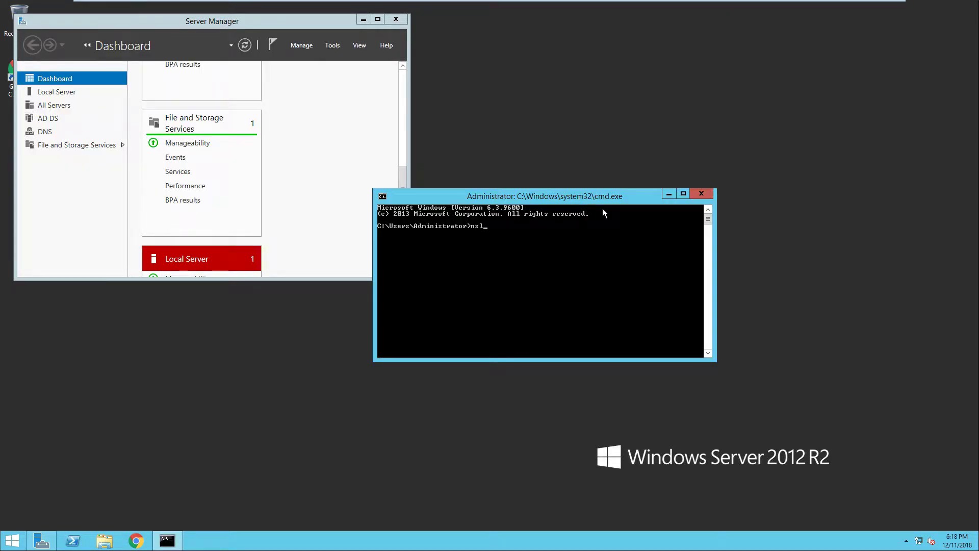
pyautogui.write('ookup vcsa.bvm')
pyautogui.press('BackSpace')
pyautogui.press('BackSpace')
pyautogui.write('vm.lab')
pyautogui.press('Return')
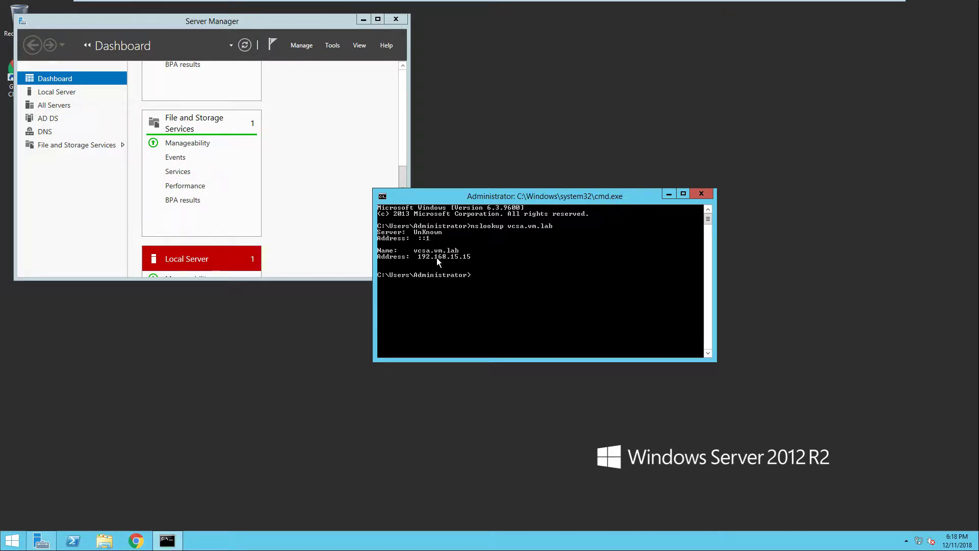
pyautogui.click(701, 193)
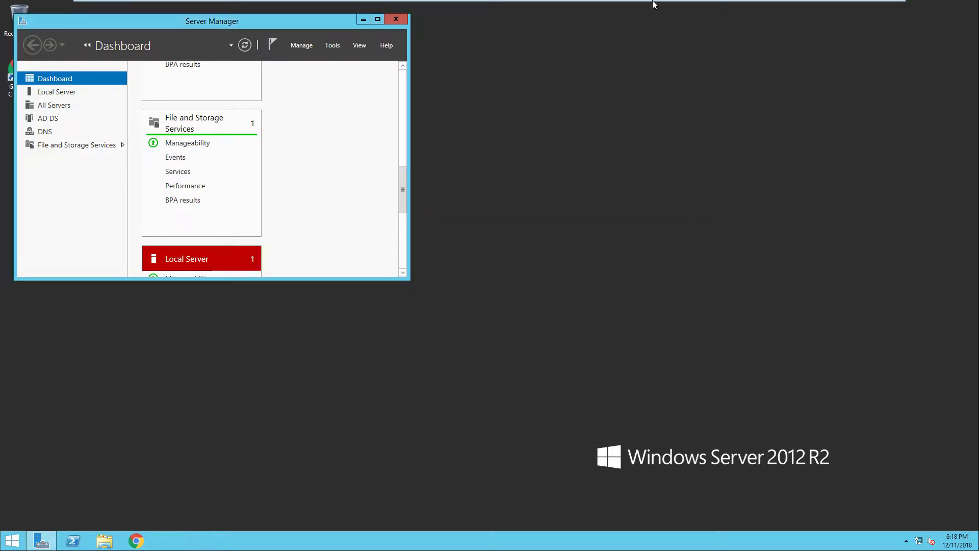
pyautogui.click(397, 20)
# Power on the vCenter 6.7 YT virtual machine and let it boot to the Photon login console
pyautogui.click(765, 13)
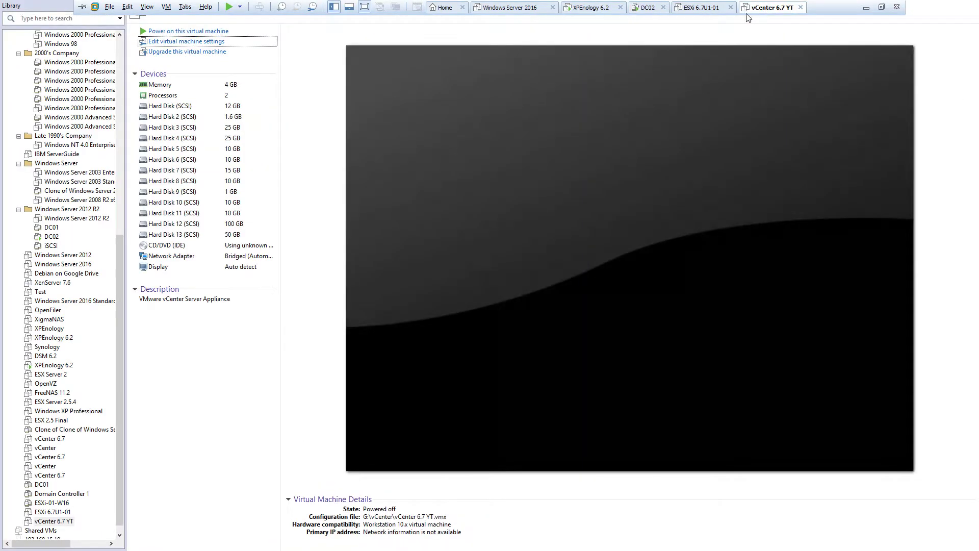
pyautogui.click(226, 32)
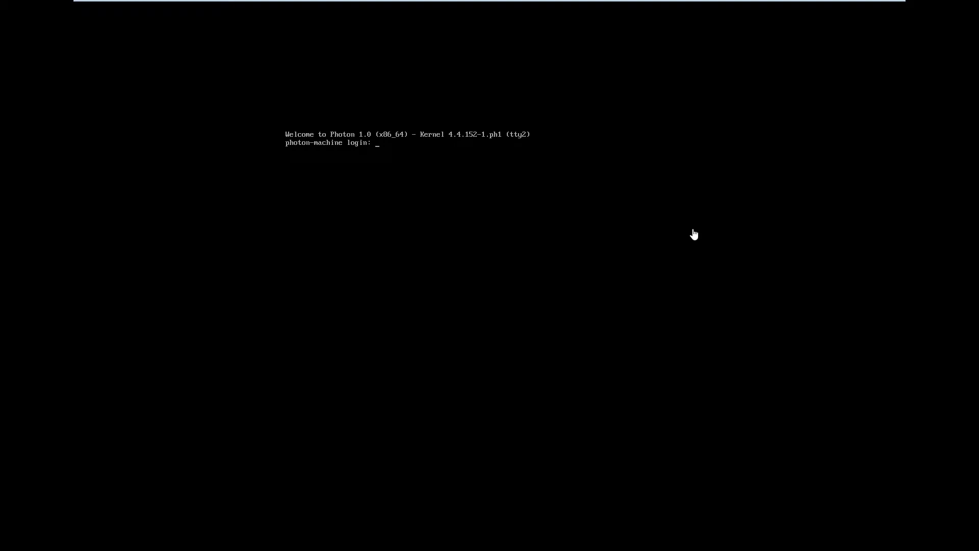
# On DC02, launch cmd from Run, centre its window, and start typing ping 192.168
pyautogui.moveTo(740, 2)
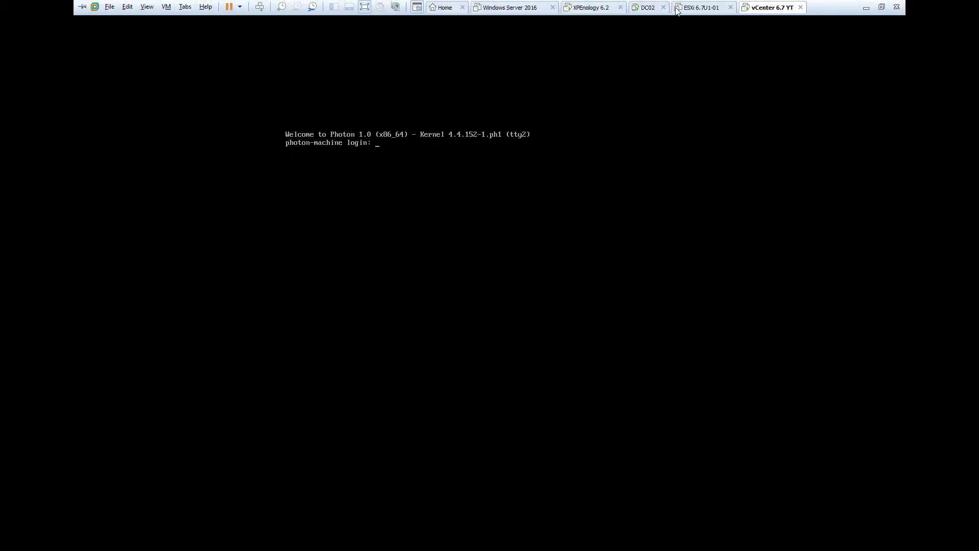
pyautogui.click(644, 8)
pyautogui.click(11, 541)
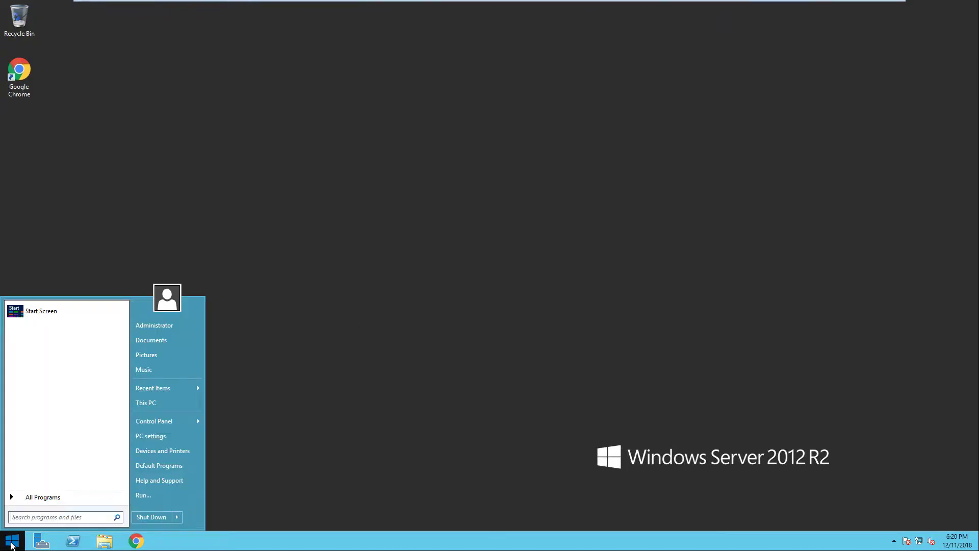
pyautogui.click(157, 495)
pyautogui.press('Return')
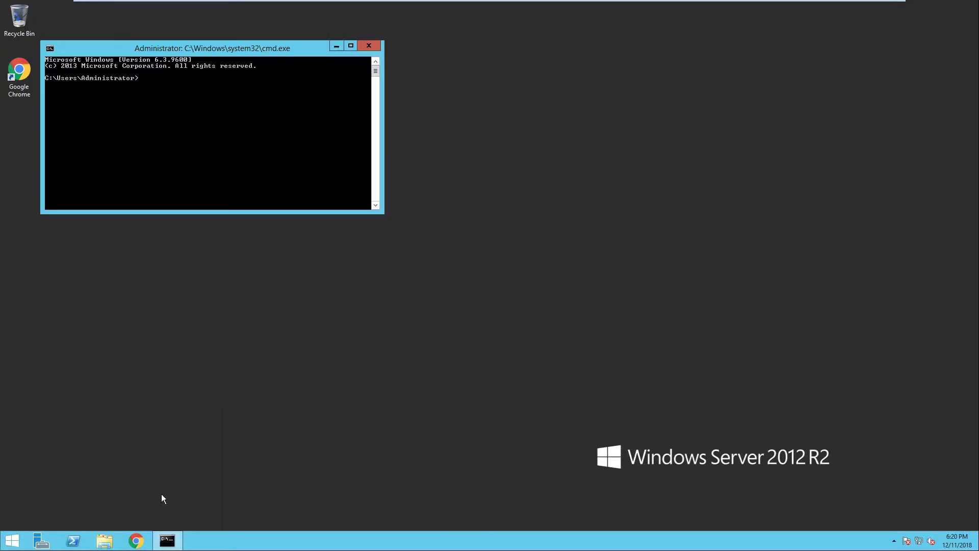
pyautogui.moveTo(252, 51); pyautogui.dragTo(547, 204)
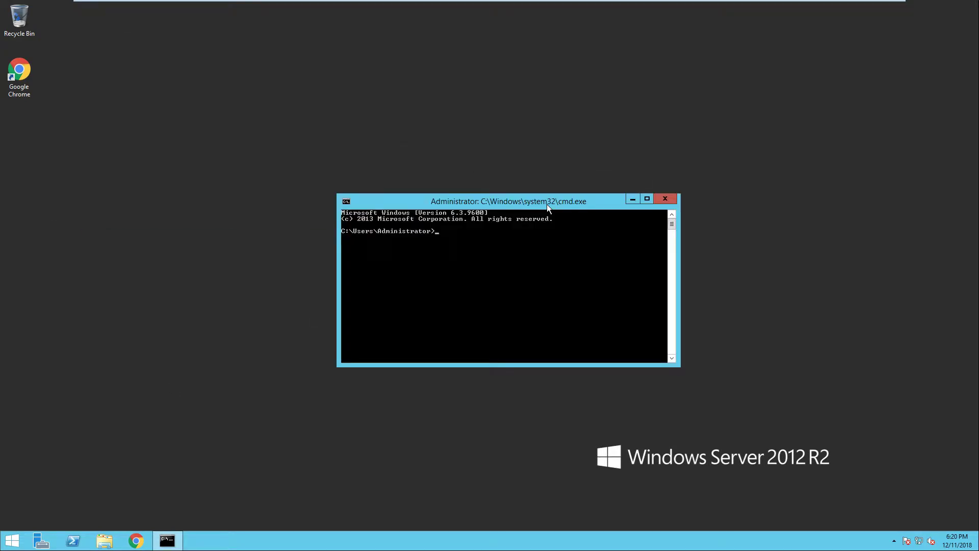
pyautogui.write('ping 192.168.')
# Back on the vCenter 6.7 YT console, press Alt+F1 to show the appliance welcome screen
pyautogui.moveTo(608, 2)
pyautogui.click(750, 10)
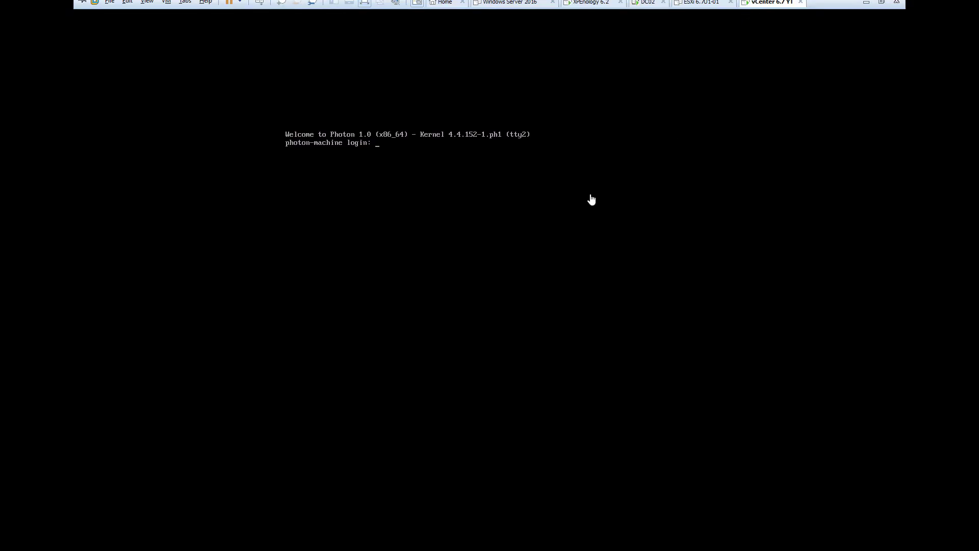
pyautogui.click(558, 184)
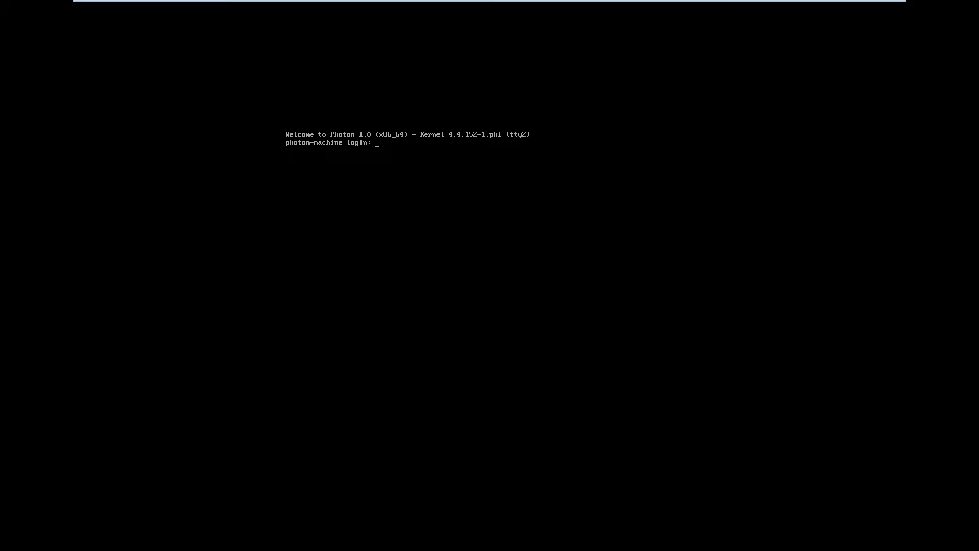
pyautogui.hotkey('alt', 'F1')
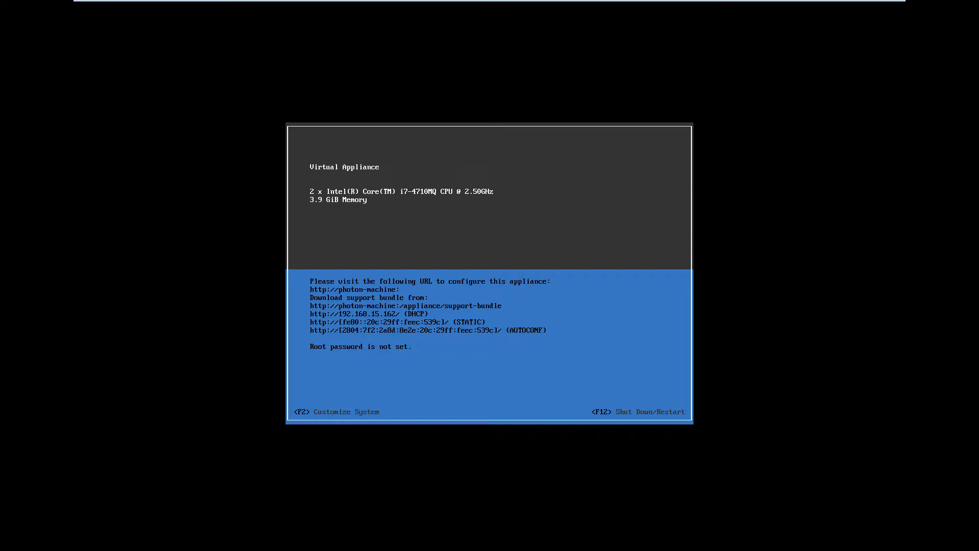
# Enter and confirm a new root password for the appliance with F2, then save it
pyautogui.press('F2')
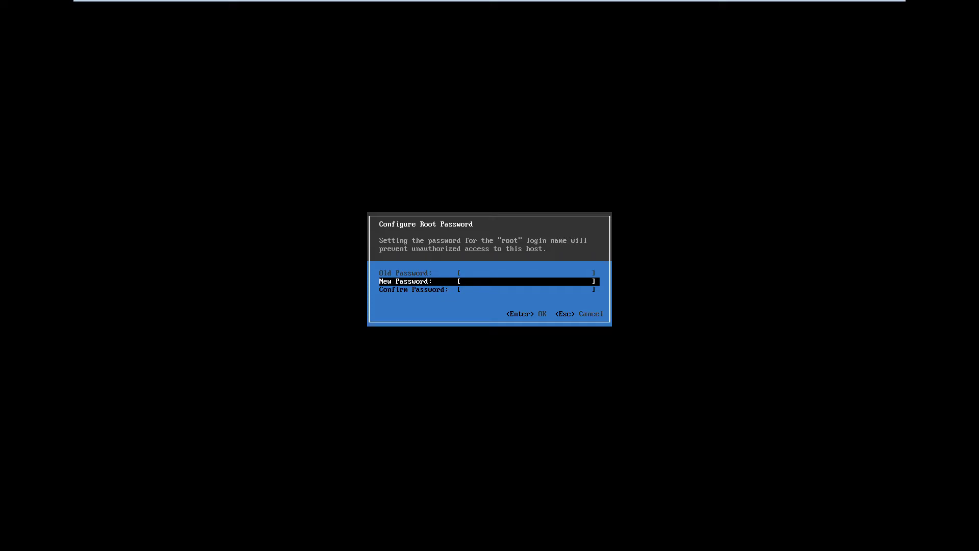
pyautogui.write('************')
pyautogui.press('Down')
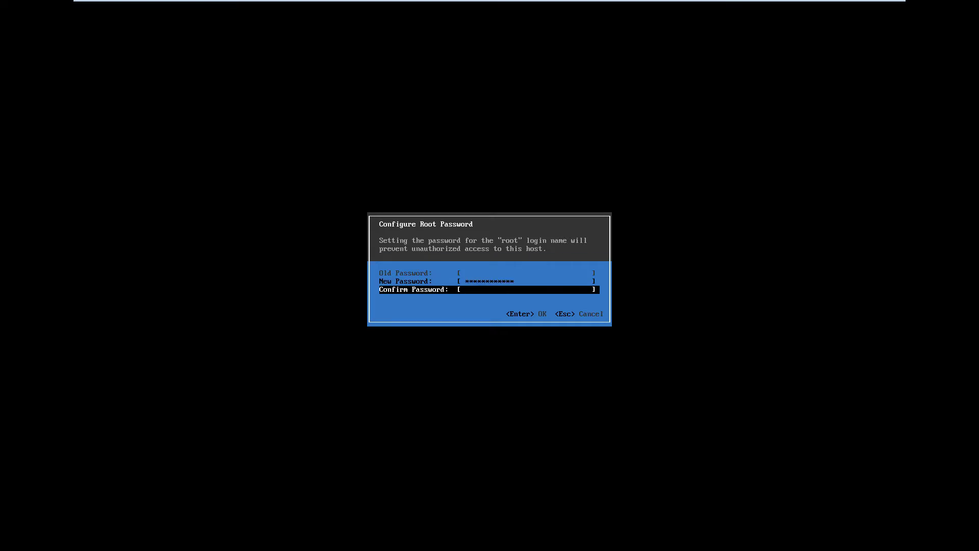
pyautogui.write('**********')
pyautogui.press('Return')
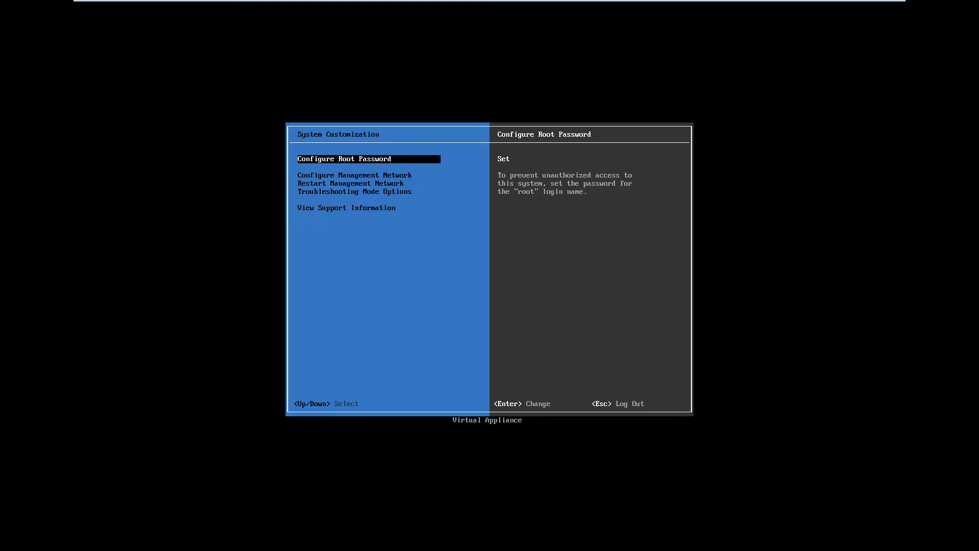
# Browse the System Customization menu entries, ending on Configure Management Network
pyautogui.press('Down')
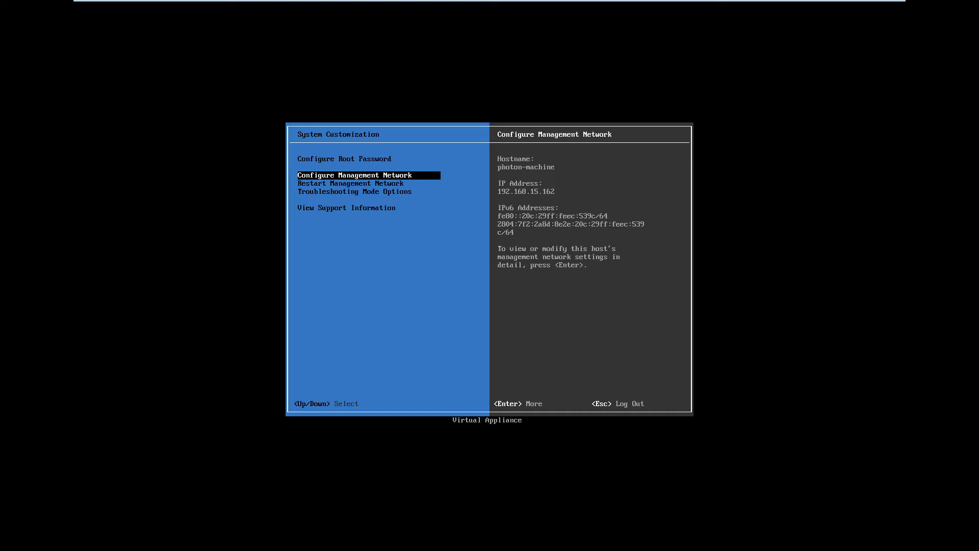
pyautogui.press('Down')
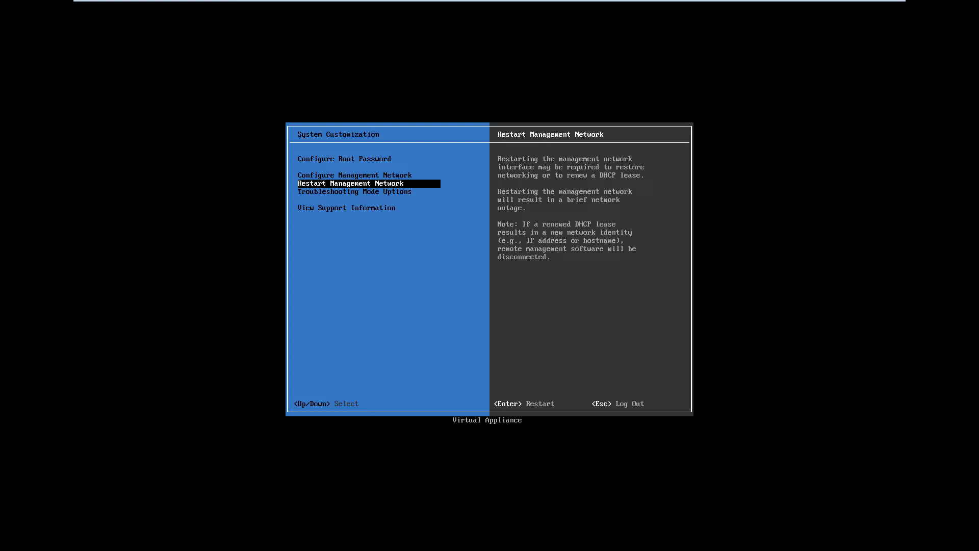
pyautogui.press('Up')
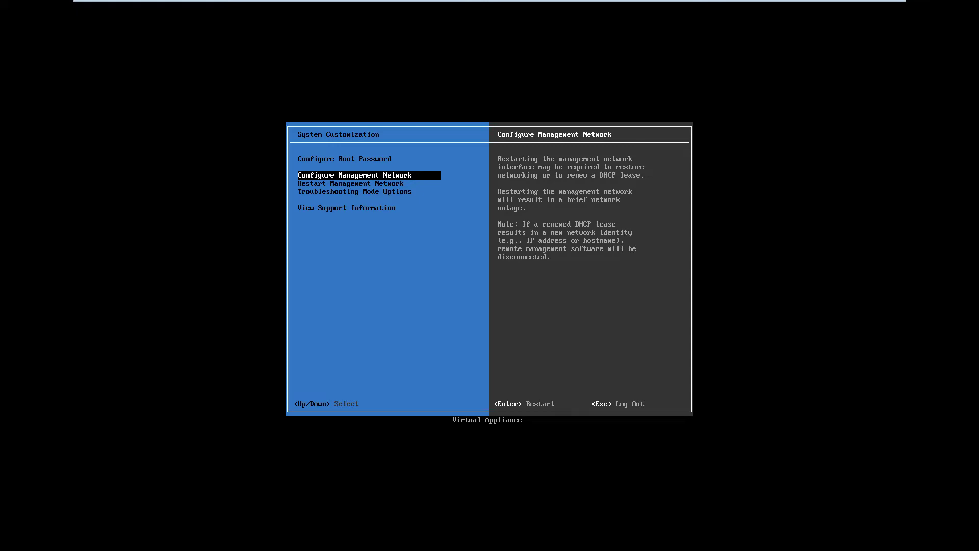
pyautogui.press('Down')
pyautogui.press('Down')
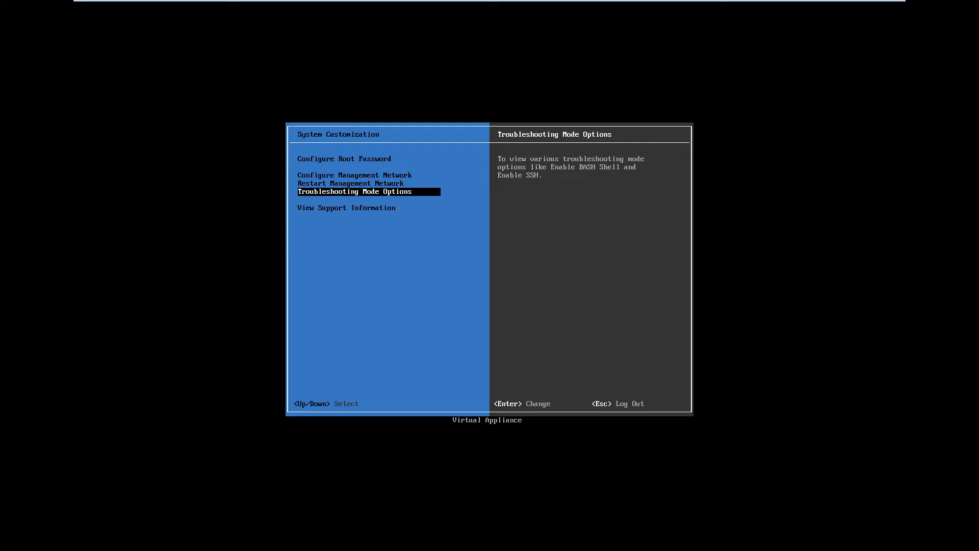
pyautogui.press('Up')
pyautogui.press('Up')
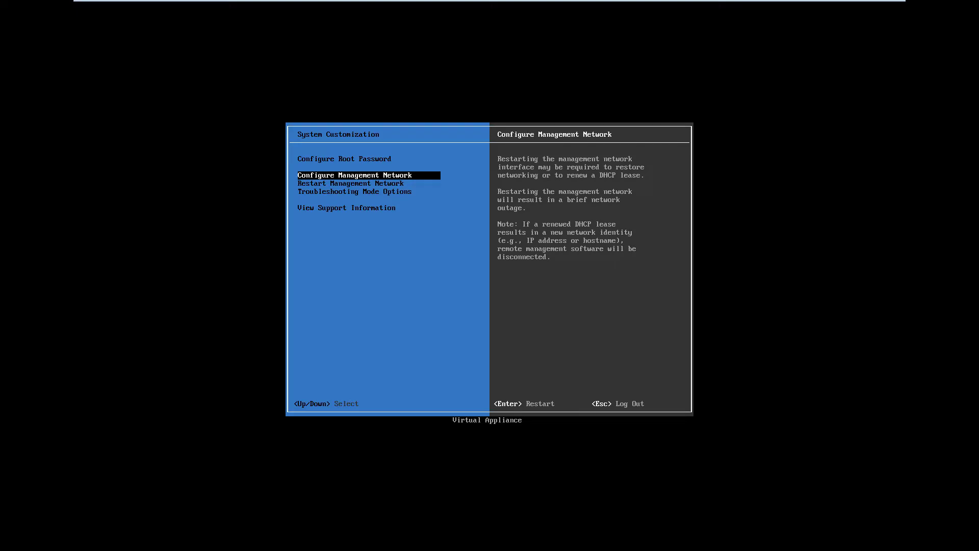
# Set a static IPv4 address 192.168.15.15 with mask 255.255.255.0 and gateway 192.168.15.1
pyautogui.press('Return')
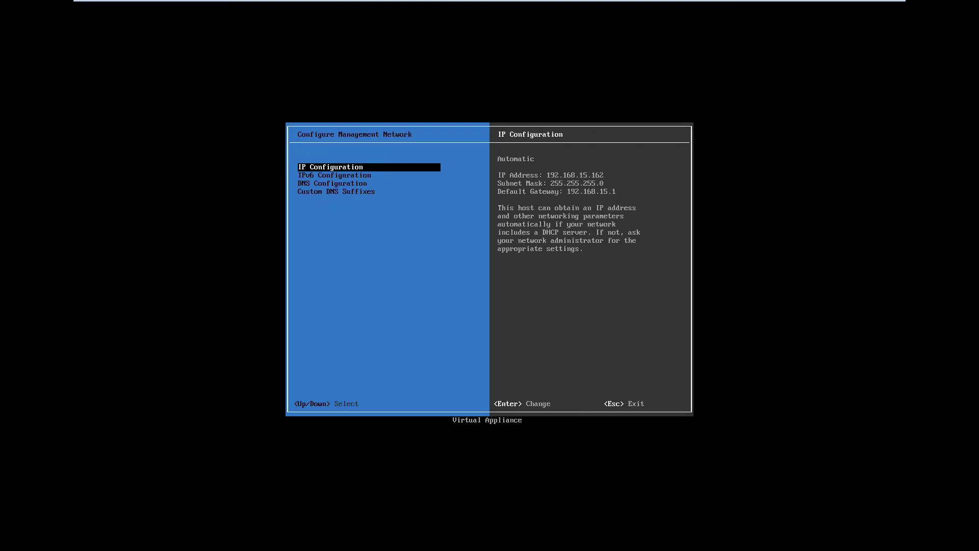
pyautogui.press('Return')
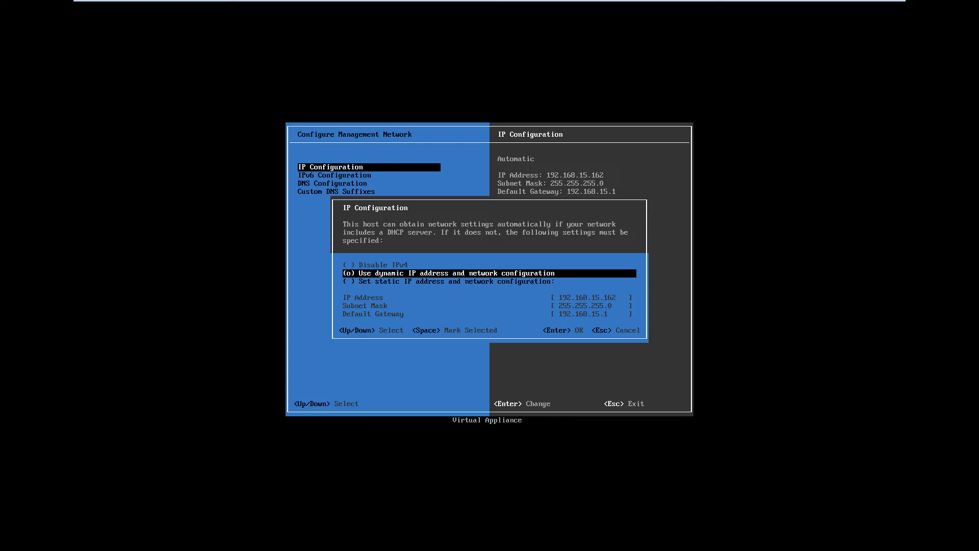
pyautogui.press('Down')
pyautogui.press('space')
pyautogui.press('Down')
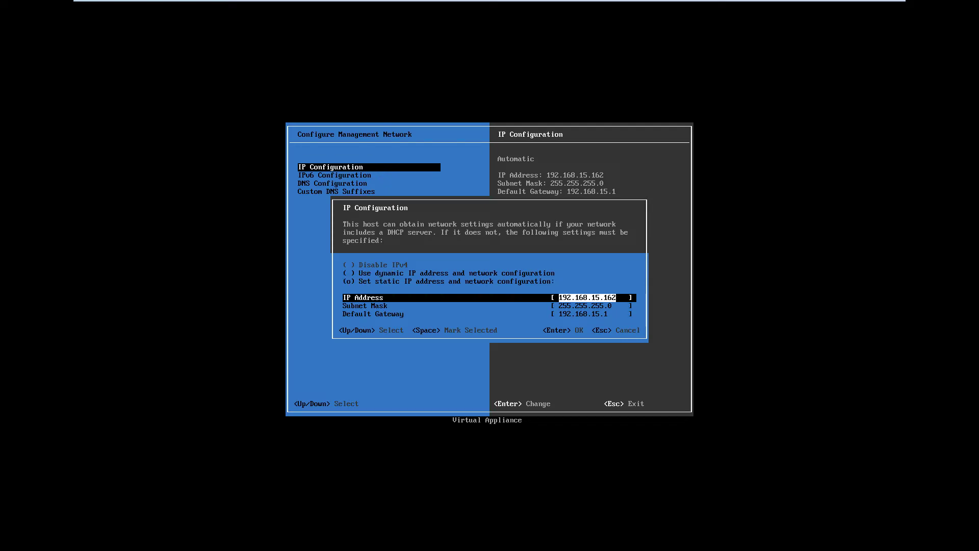
pyautogui.write('192.168.15.145')
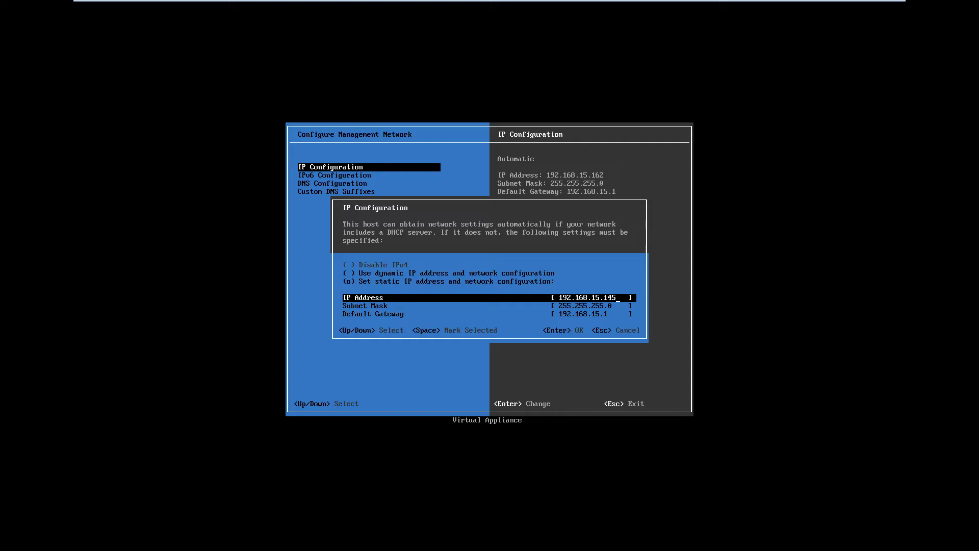
pyautogui.press('BackSpace')
pyautogui.press('BackSpace')
pyautogui.press('BackSpace')
pyautogui.write('15')
pyautogui.press('Down')
pyautogui.press('Down')
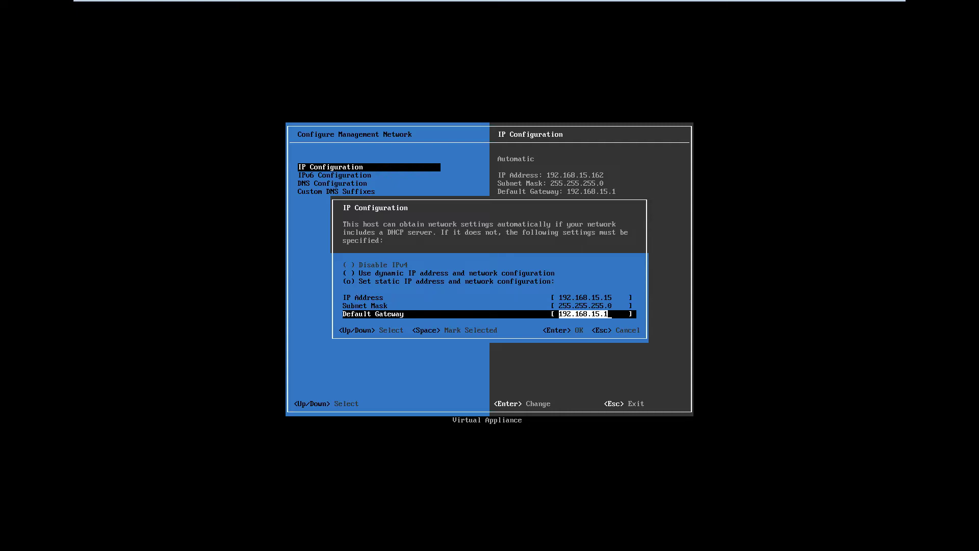
pyautogui.press('Return')
pyautogui.press('Down')
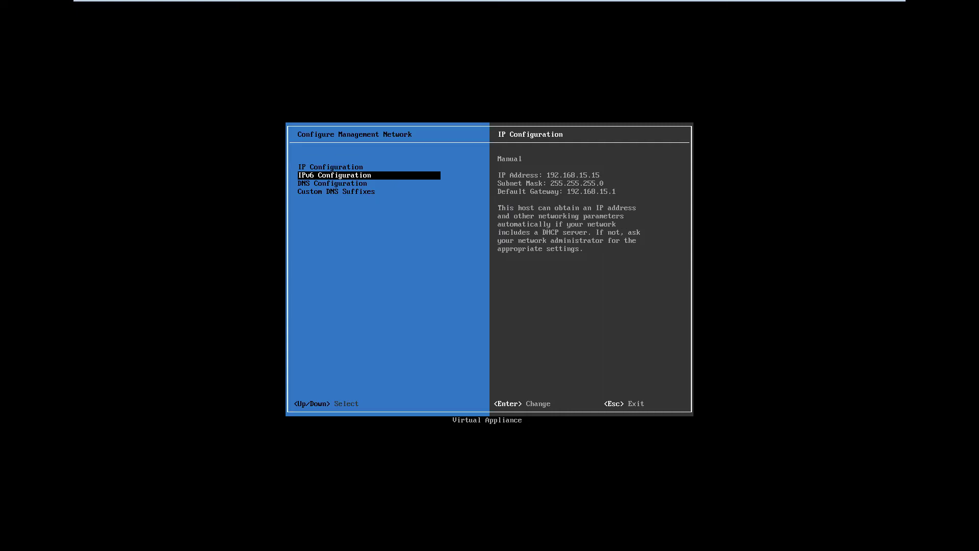
pyautogui.press('Down')
# Switch DNS to manual with primary server 192.168.15.222 and hostname vcsa.vm.lab
pyautogui.press('Return')
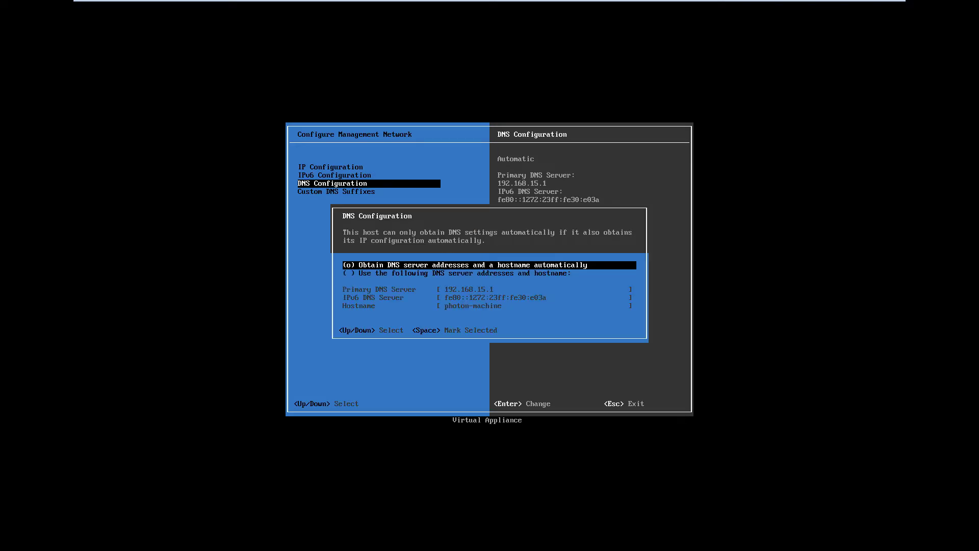
pyautogui.press('Down')
pyautogui.press('space')
pyautogui.press('Down')
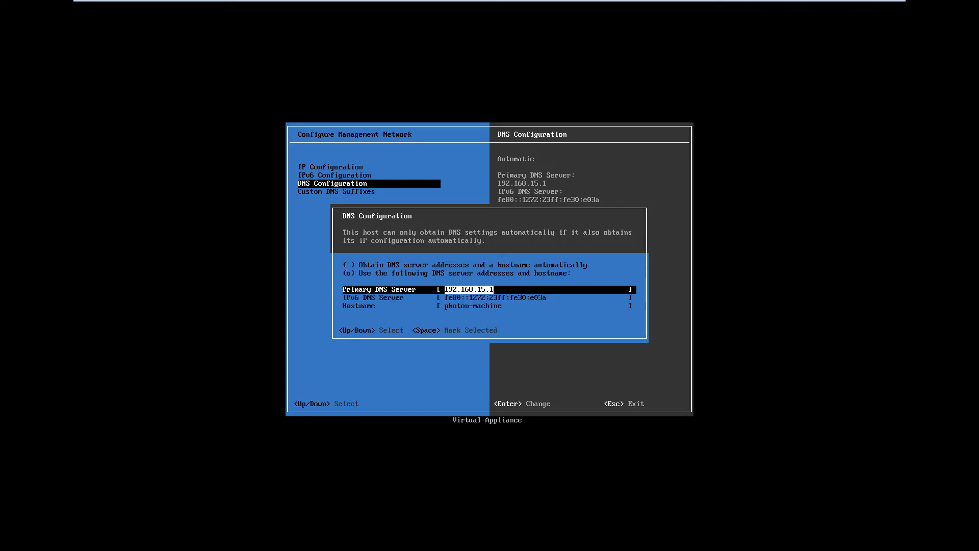
pyautogui.write('102')
pyautogui.press('BackSpace')
pyautogui.press('BackSpace')
pyautogui.write('02')
pyautogui.press('BackSpace')
pyautogui.press('BackSpace')
pyautogui.write('92.168.15.222')
pyautogui.press('Down')
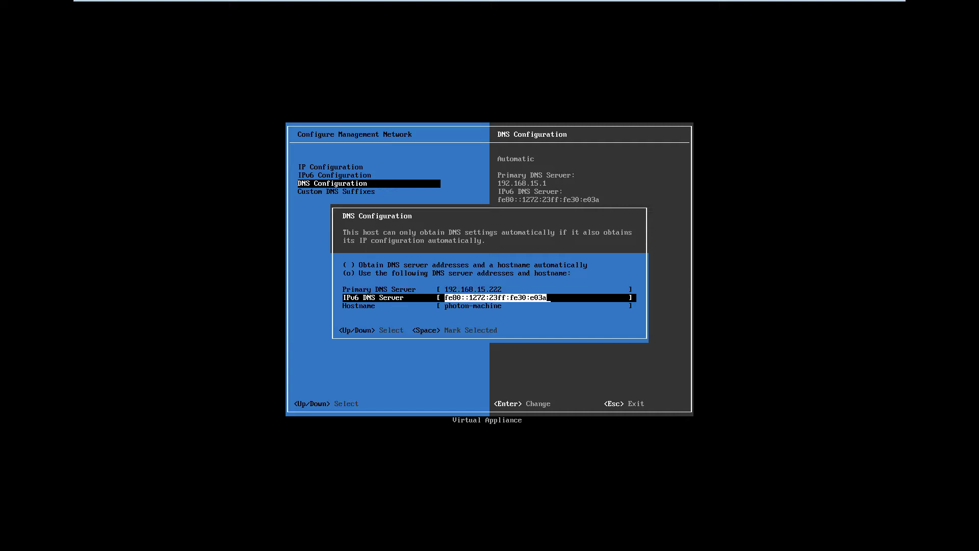
pyautogui.press('Down')
pyautogui.write('esxi01')
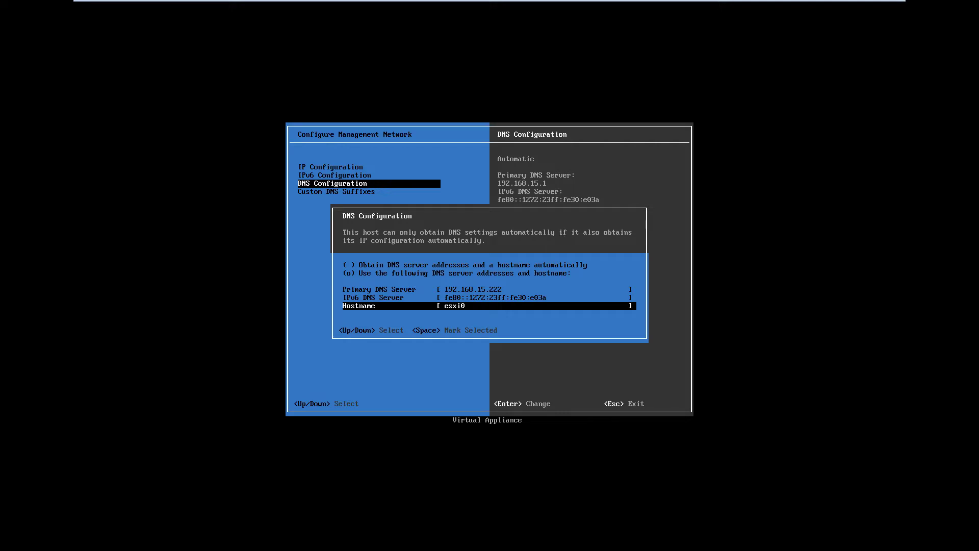
pyautogui.press('BackSpace')
pyautogui.press('BackSpace')
pyautogui.press('BackSpace')
pyautogui.press('BackSpace')
pyautogui.press('BackSpace')
pyautogui.press('BackSpace')
pyautogui.write('vcda.vm.lab')
pyautogui.press('Return')
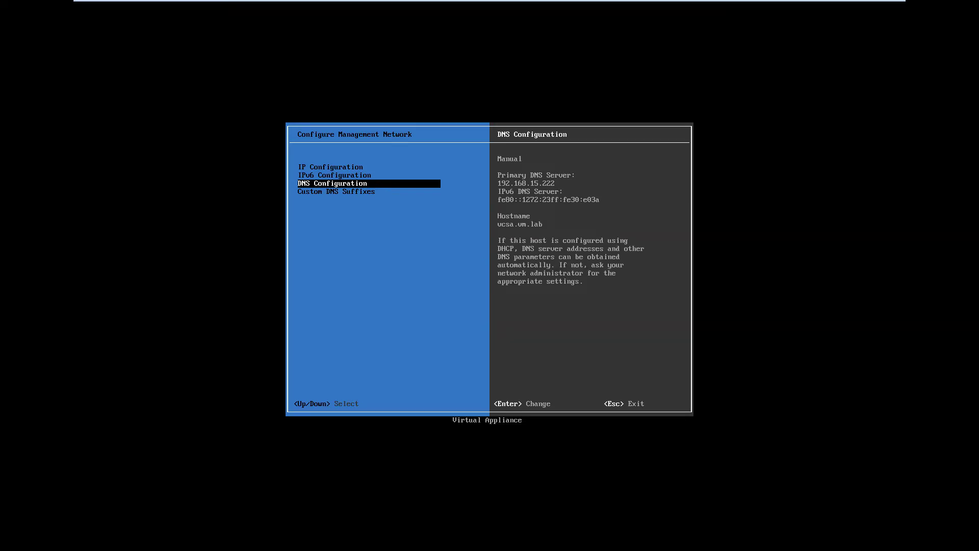
# Clear the custom DNS suffixes and apply the network changes, restarting the management network
pyautogui.press('Down')
pyautogui.press('Return')
pyautogui.press('BackSpace')
pyautogui.press('BackSpace')
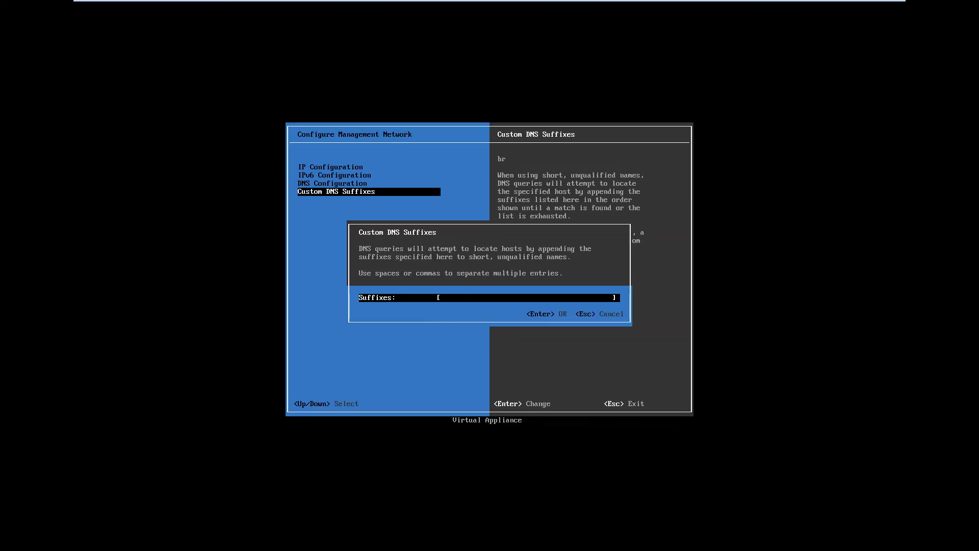
pyautogui.press('Return')
pyautogui.press('Up')
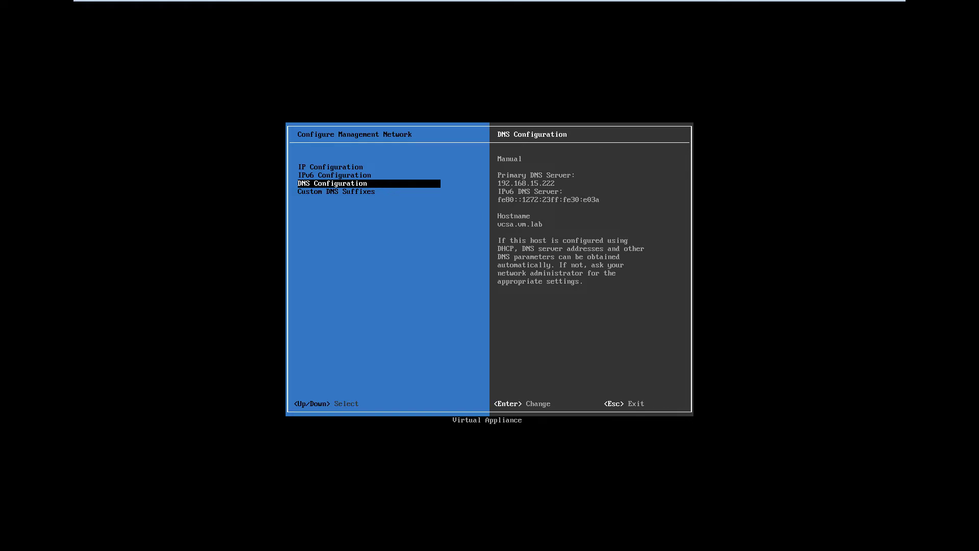
pyautogui.press('Escape')
pyautogui.press('y')
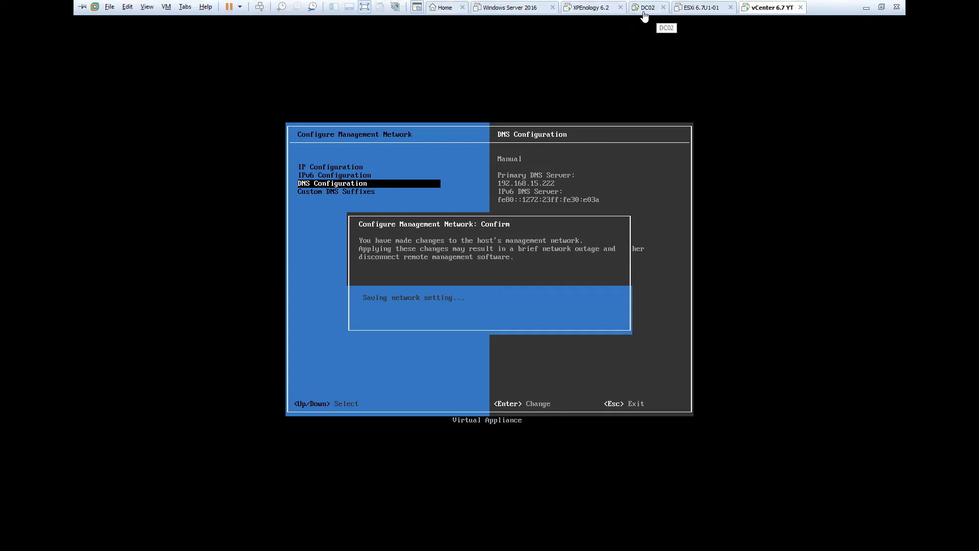
pyautogui.click(644, 12)
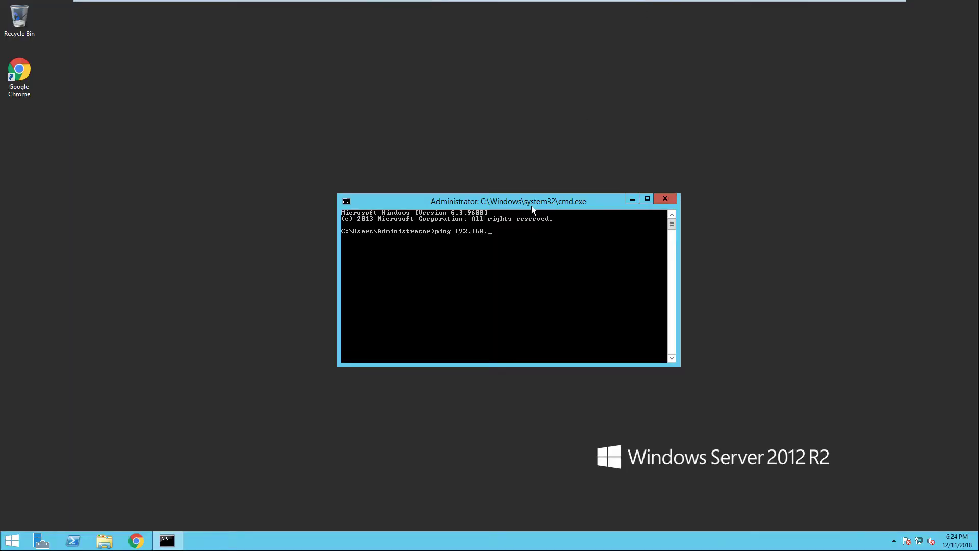
# On DC02, run nslookup vcsa.vm.lab to confirm it resolves to 192.168.15.15
pyautogui.press('BackSpace')
pyautogui.press('BackSpace')
pyautogui.press('BackSpace')
pyautogui.press('BackSpace')
pyautogui.press('BackSpace')
pyautogui.press('BackSpace')
pyautogui.press('BackSpace')
pyautogui.press('BackSpace')
pyautogui.press('BackSpace')
pyautogui.press('BackSpace')
pyautogui.press('BackSpace')
pyautogui.press('BackSpace')
pyautogui.press('BackSpace')
pyautogui.write('nslookup vcsa.vb')
pyautogui.press('Return')
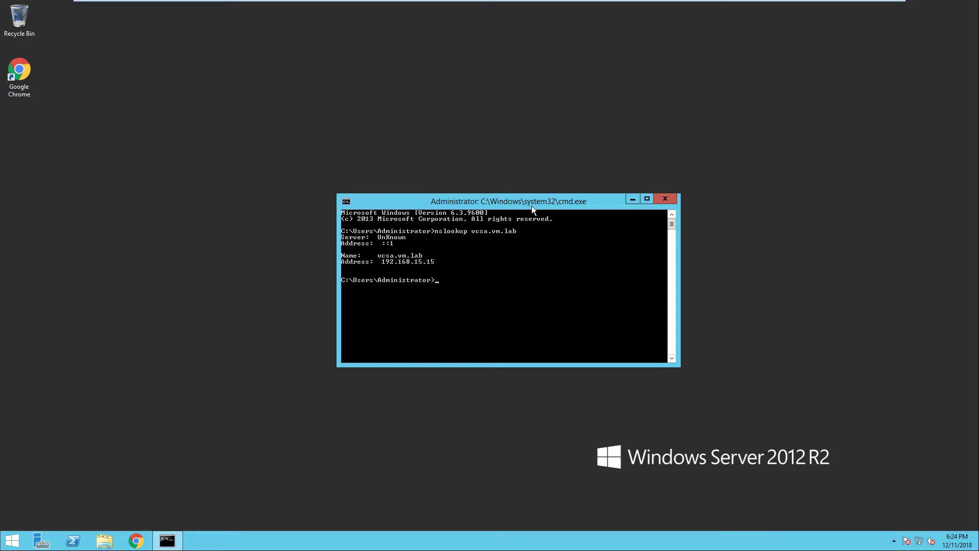
# Ping vcsa.vm.lab and get 4 replies with 0% loss
pyautogui.write('ping vcsa.vm.lab')
pyautogui.press('Return')
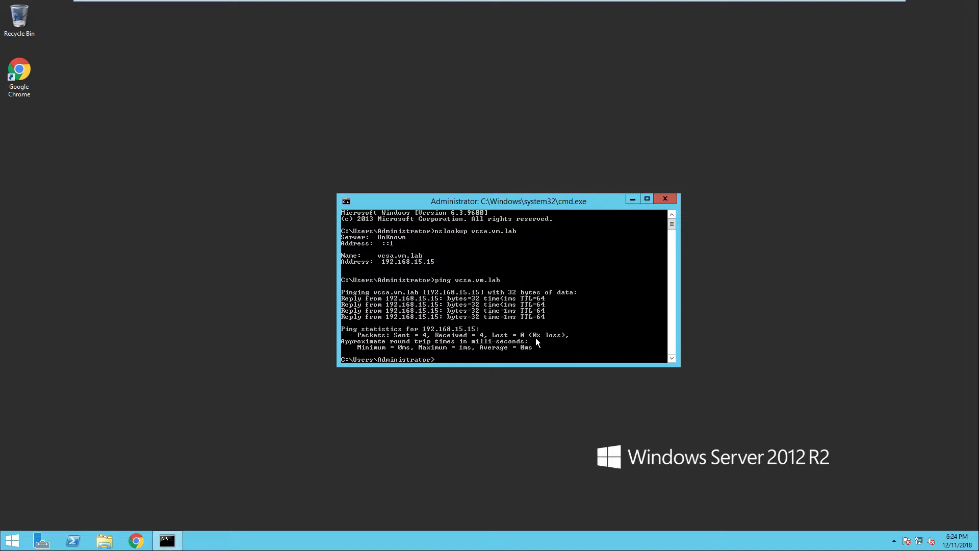
# Check the vCenter 6.7 YT console, then launch Google Chrome on DC02
pyautogui.moveTo(656, 3)
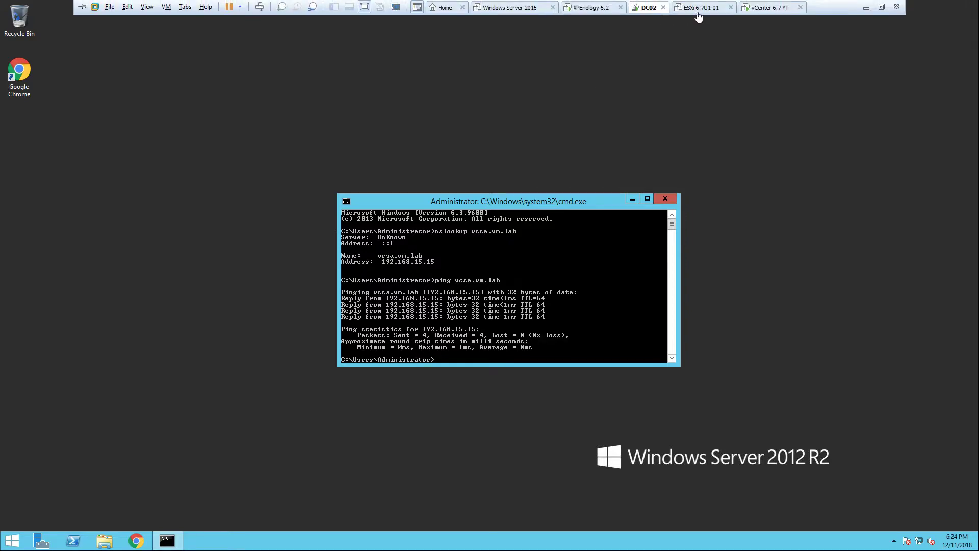
pyautogui.click(774, 10)
pyautogui.click(606, 332)
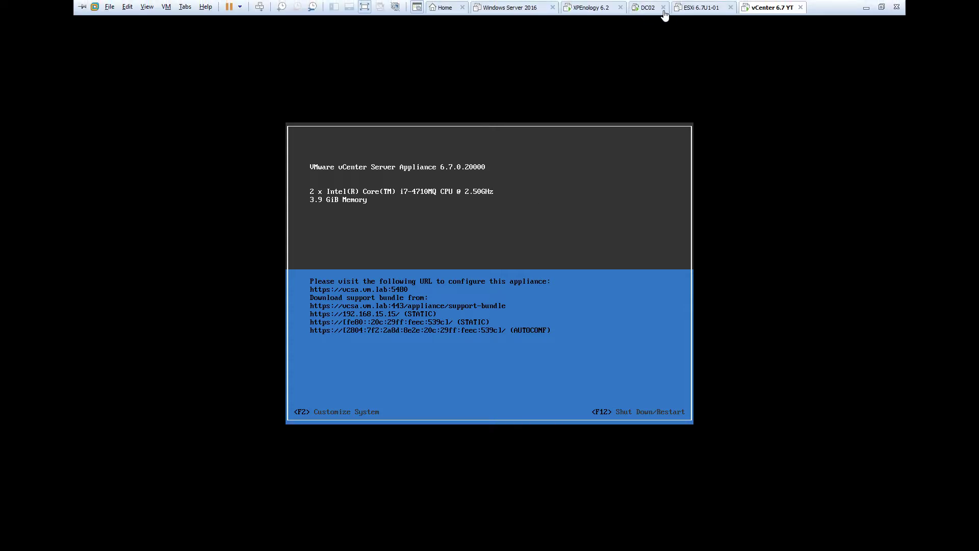
pyautogui.click(644, 9)
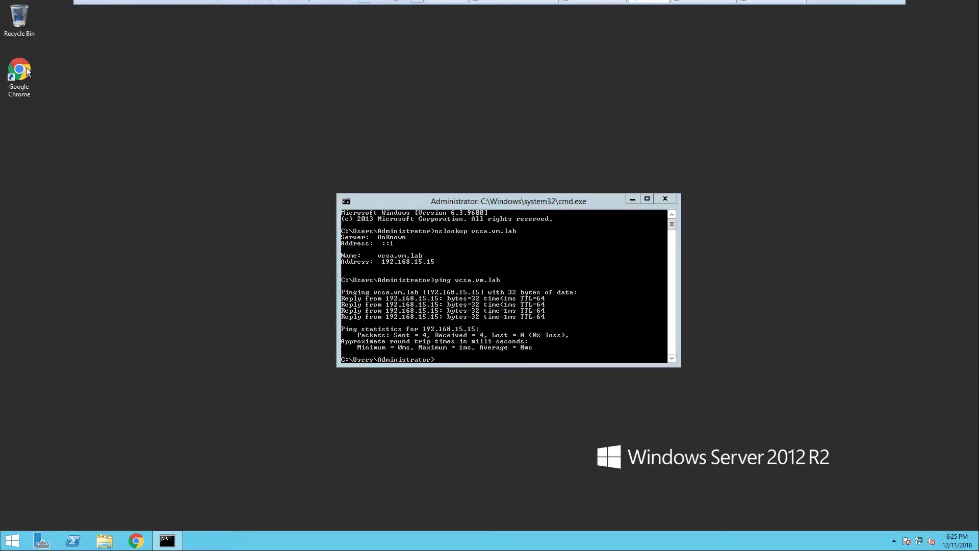
pyautogui.doubleClick(31, 86)
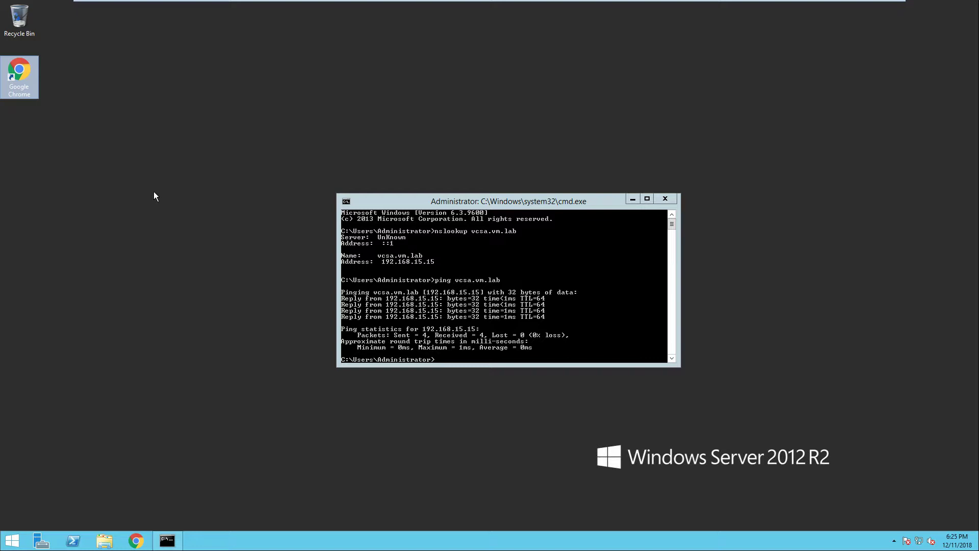
# Glance at the vCenter 6.7 YT console again and return to the DC02 desktop
pyautogui.click(147, 200)
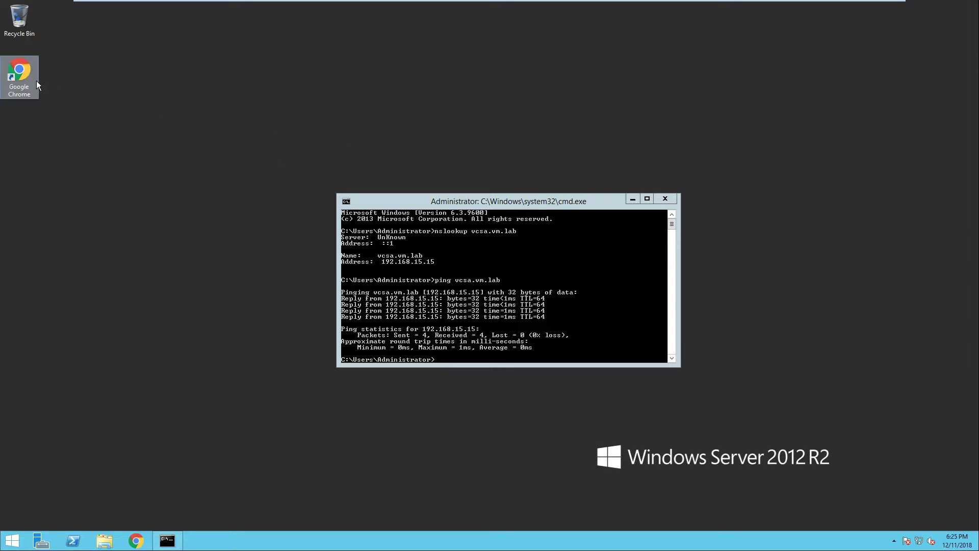
pyautogui.moveTo(530, 1)
pyautogui.click(760, 10)
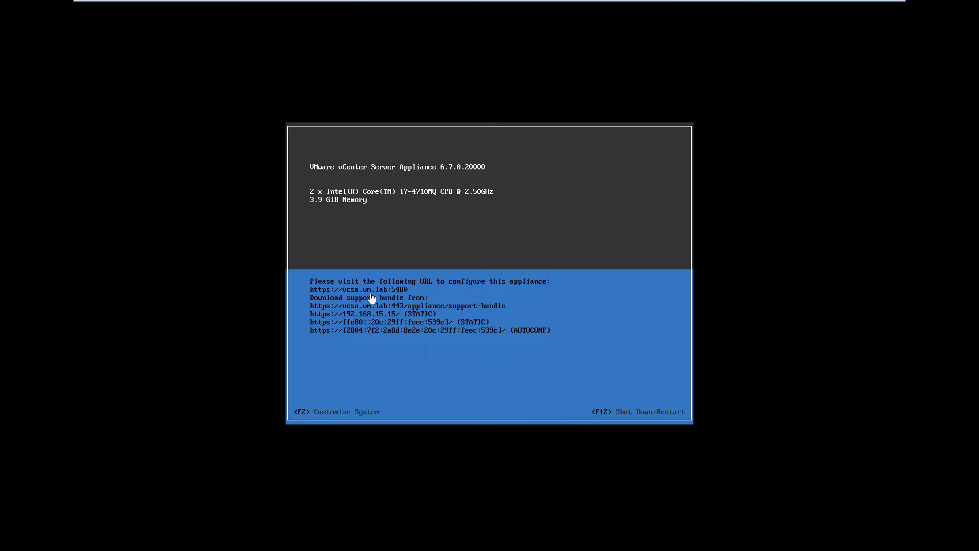
pyautogui.moveTo(704, 1)
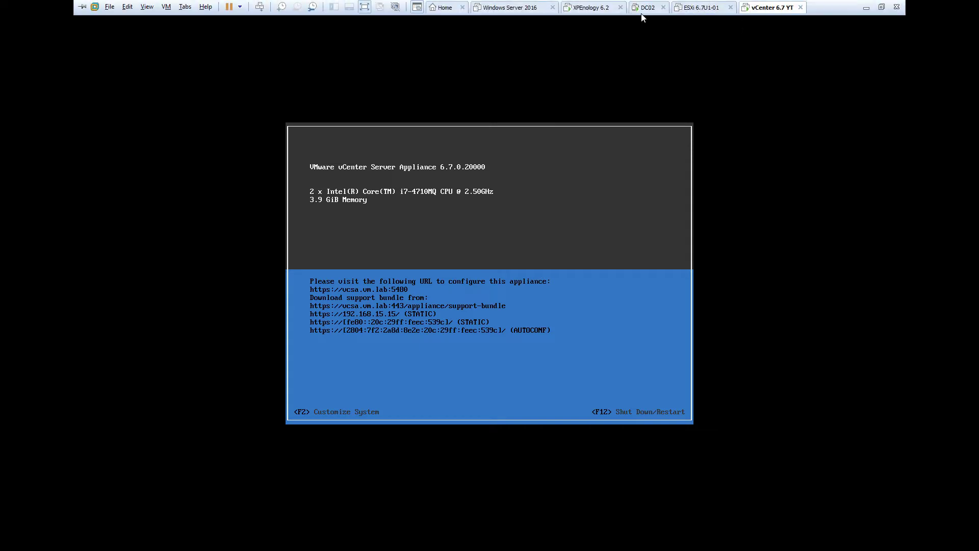
pyautogui.click(645, 8)
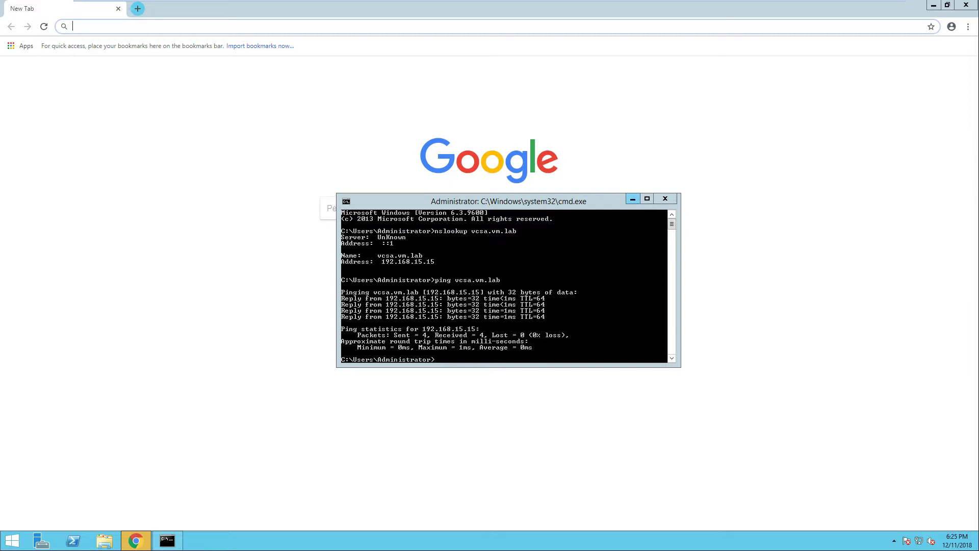
pyautogui.click(632, 198)
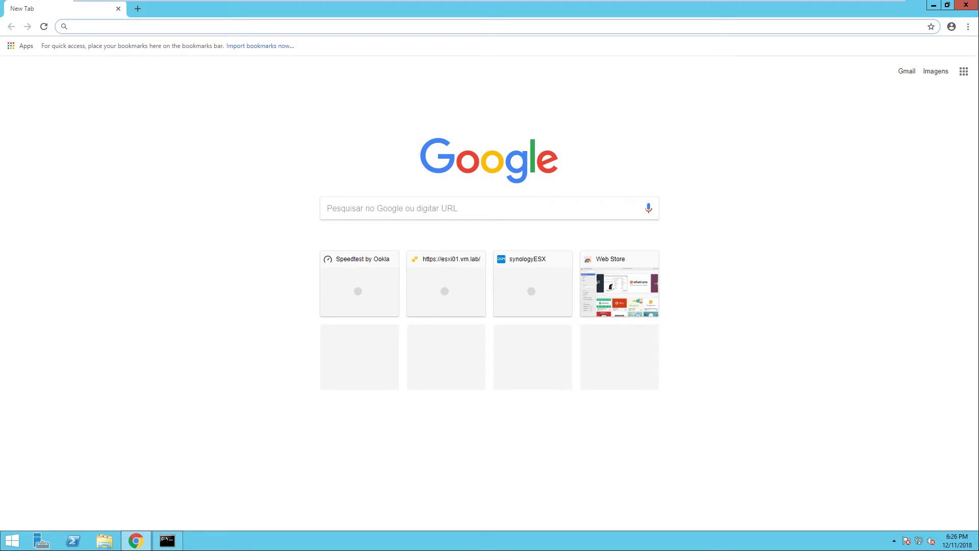
pyautogui.write('vcsa')
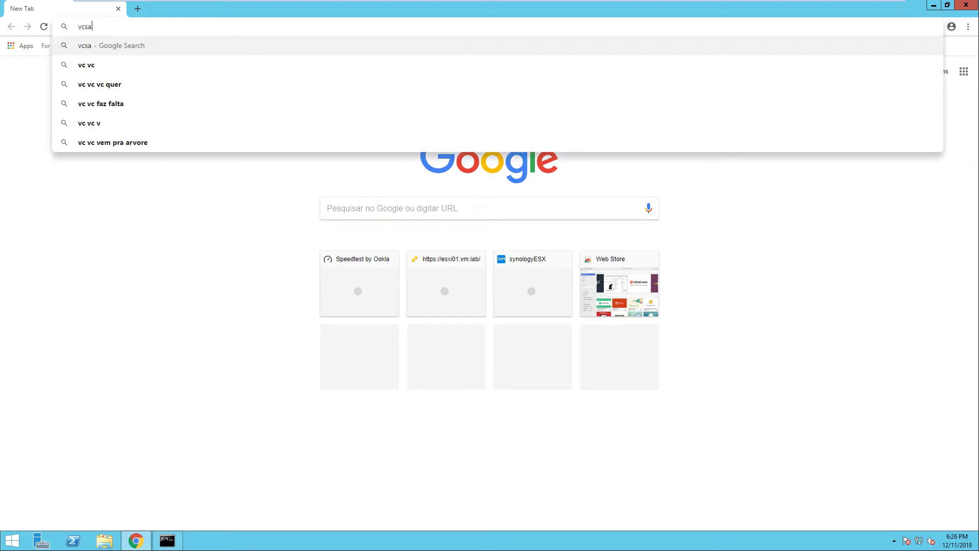
pyautogui.press('BackSpace')
pyautogui.press('BackSpace')
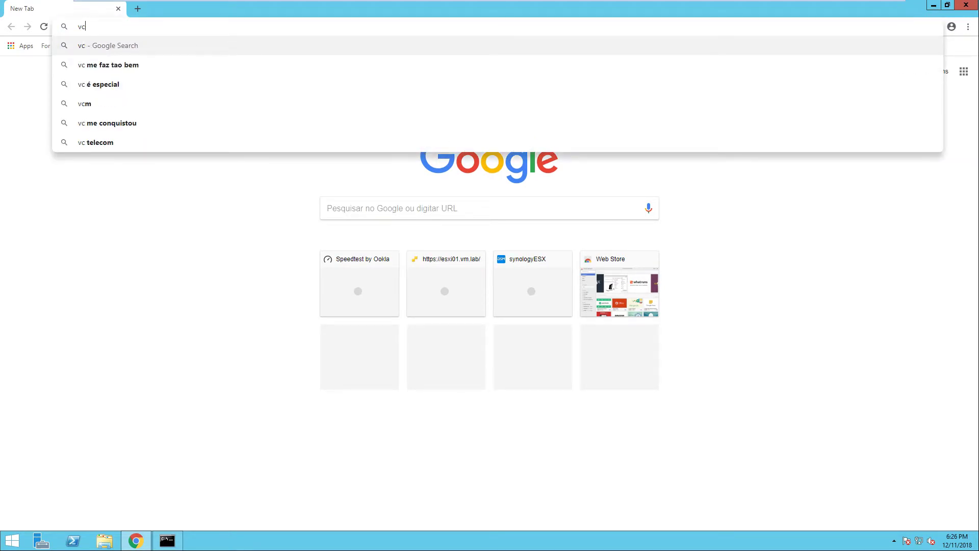
pyautogui.press('BackSpace')
pyautogui.press('BackSpace')
pyautogui.write('https')
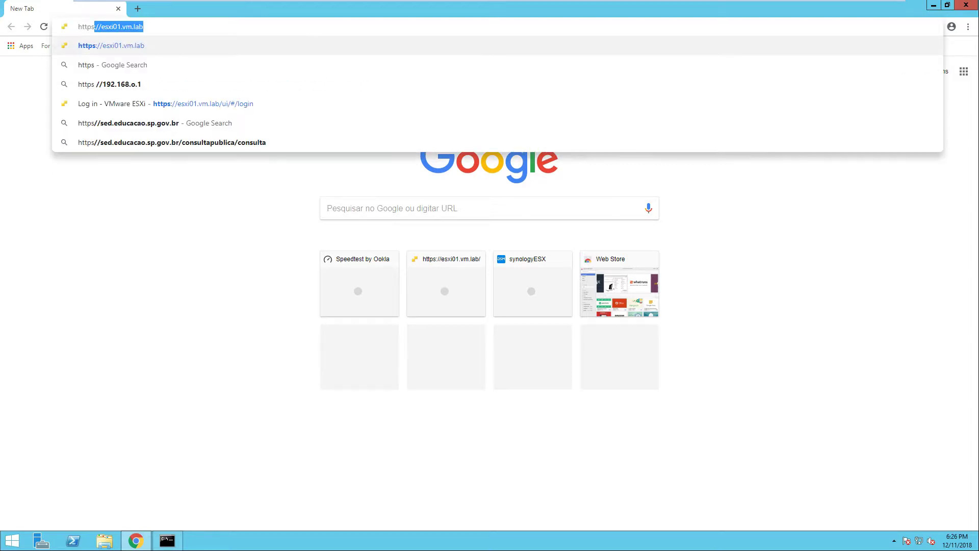
pyautogui.write('://')
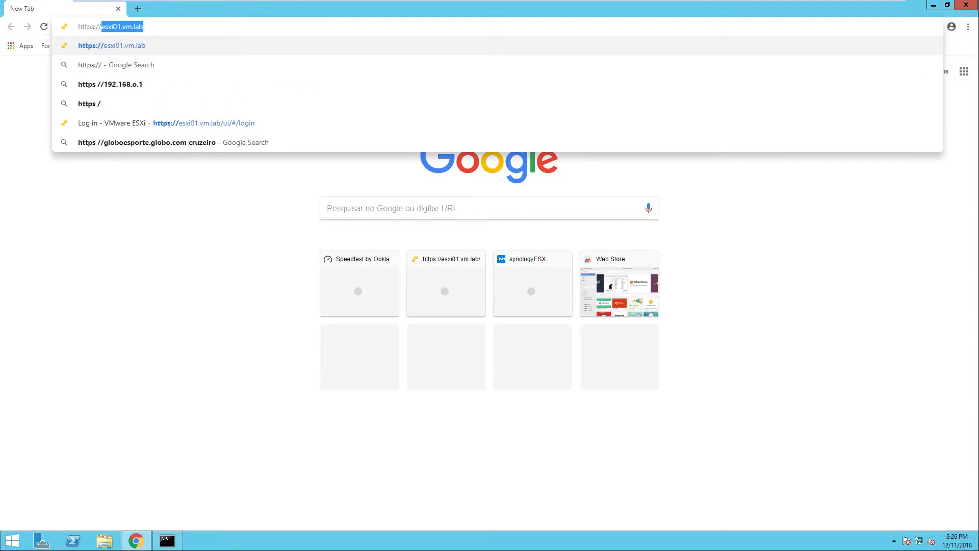
pyautogui.write('vcsa.vm')
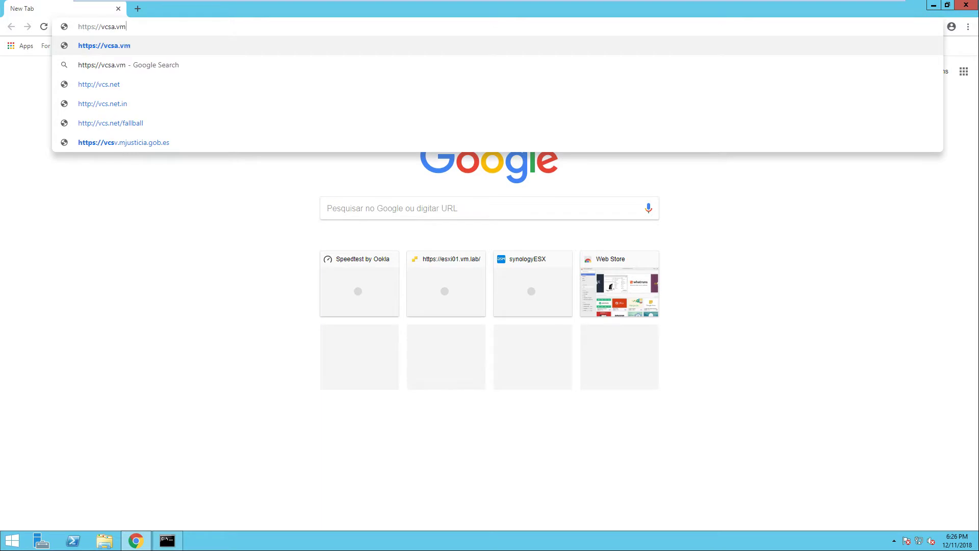
pyautogui.write('.lab:')
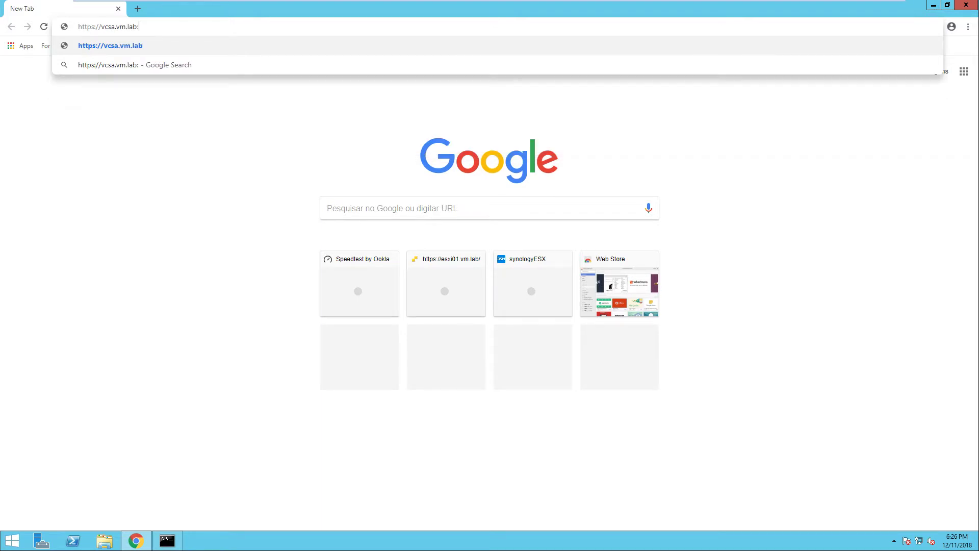
pyautogui.write('5480')
pyautogui.press('Return')
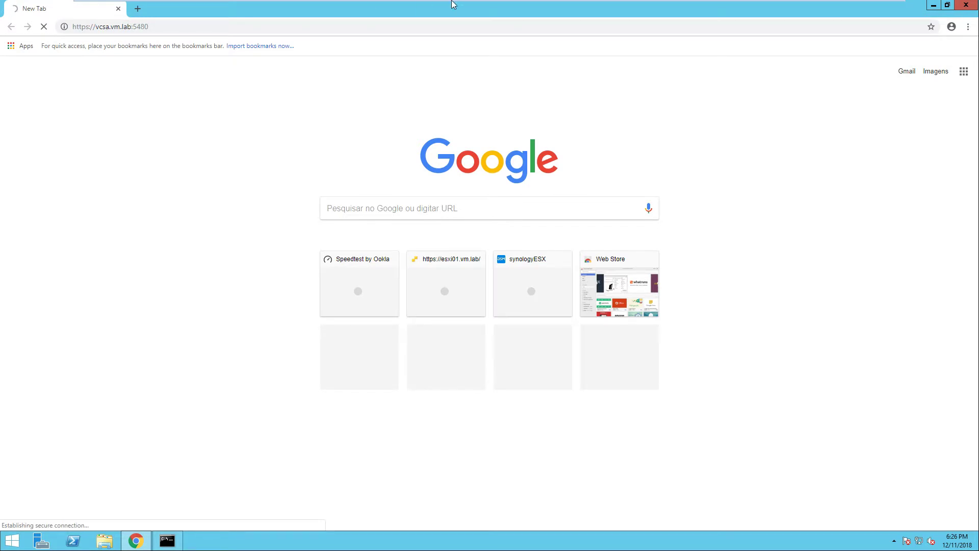
# Check the vCenter appliance console twice while the DC02 page loads
pyautogui.moveTo(534, 11)
pyautogui.click(770, 10)
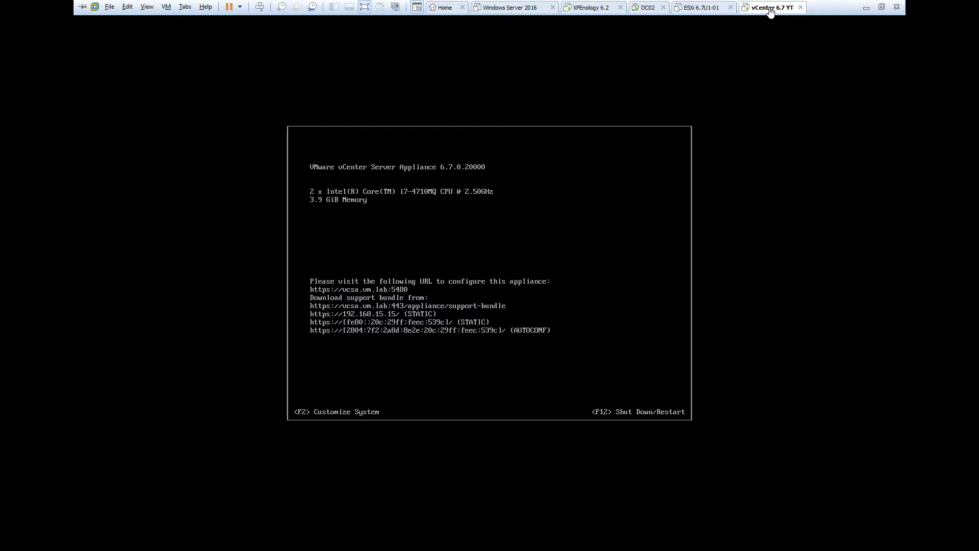
pyautogui.click(646, 10)
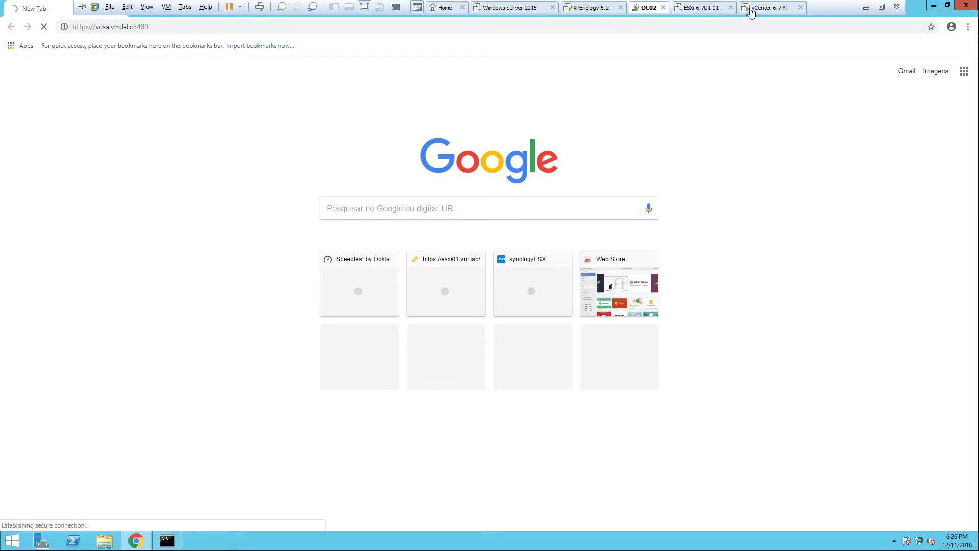
pyautogui.click(751, 10)
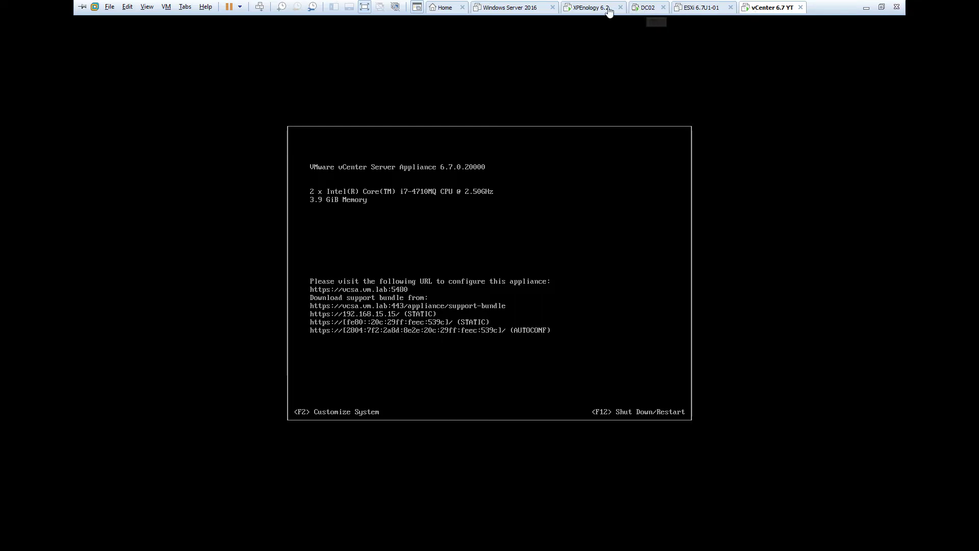
pyautogui.click(648, 10)
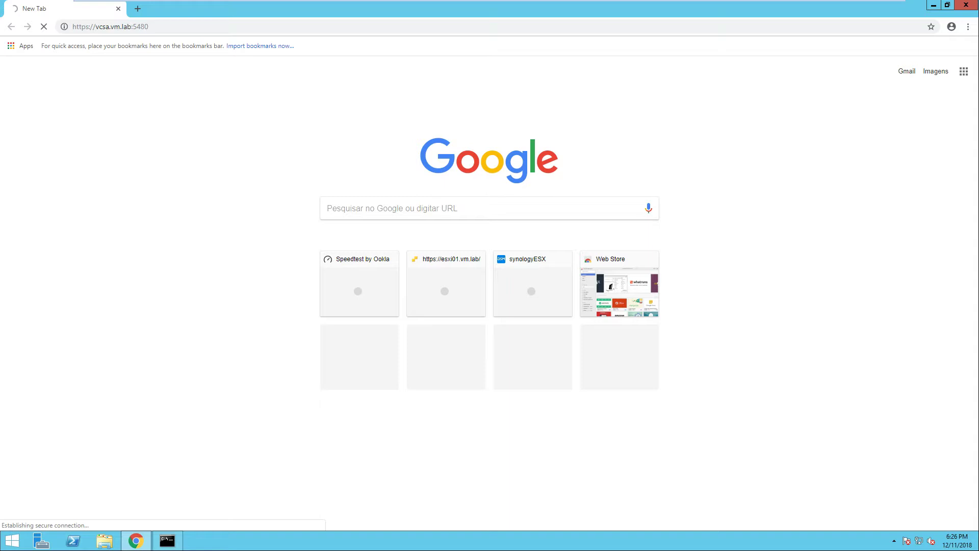
pyautogui.moveTo(304, 1)
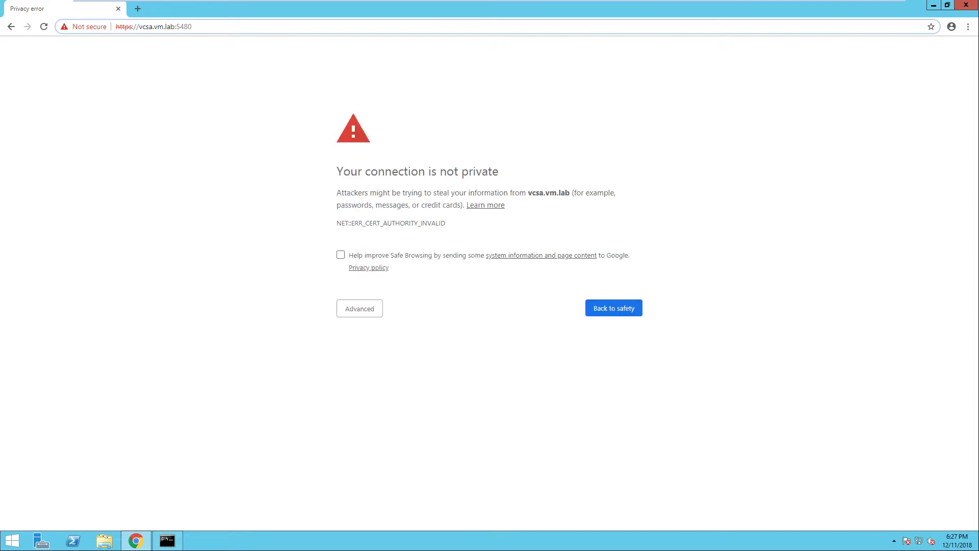
# Open the warning's Advanced details and proceed to vcsa.vm.lab (unsafe)
pyautogui.click(366, 308)
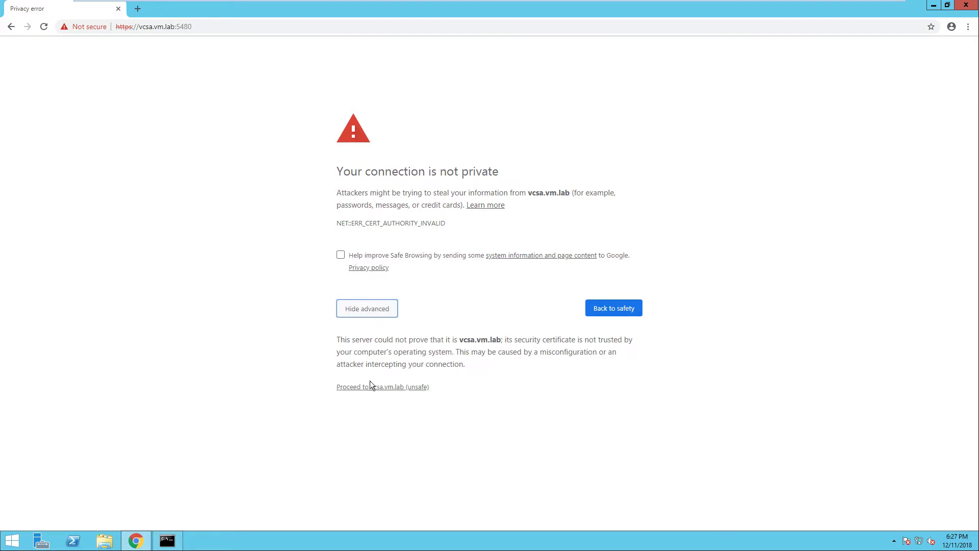
pyautogui.click(376, 389)
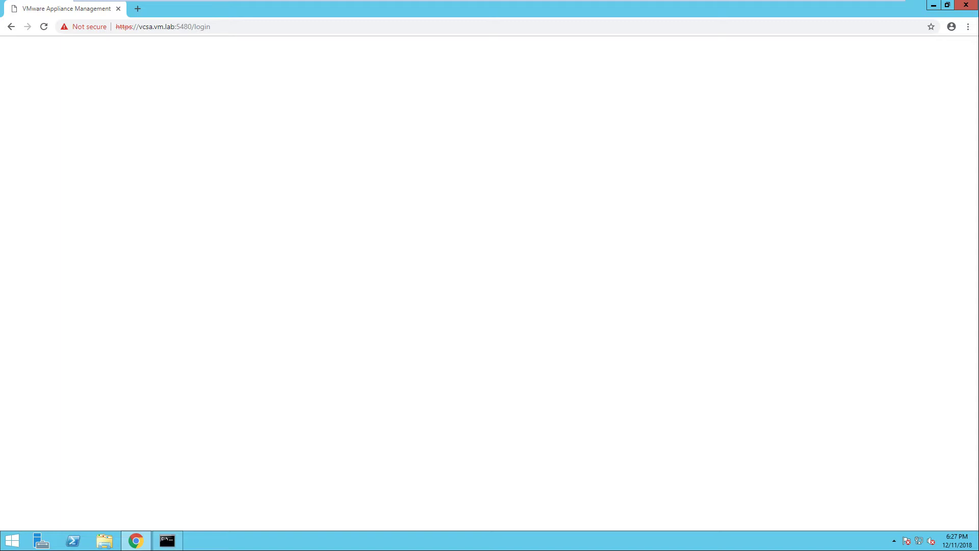
# Wait for Getting Started to report vCenter Server 6.7 installed and offer Set up
pyautogui.moveTo(866, 6)
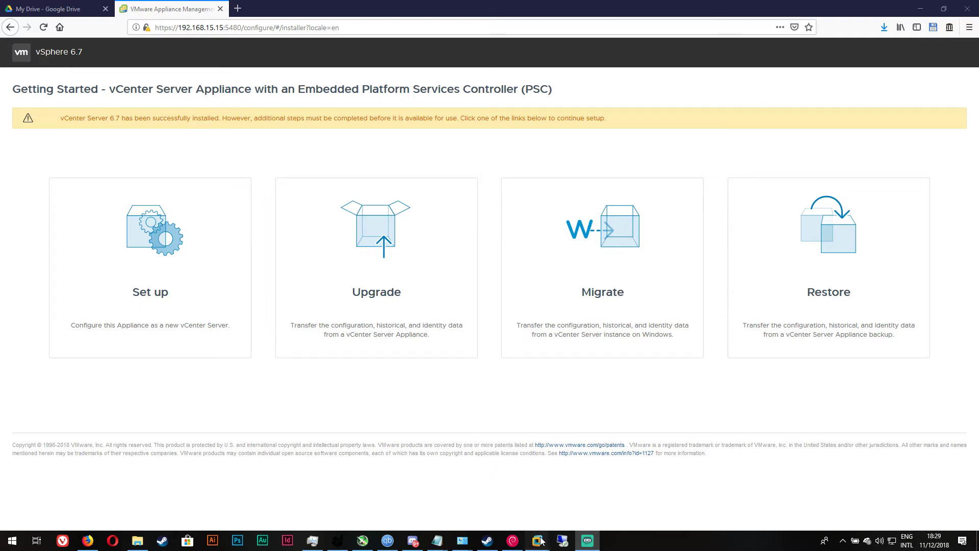
# Close Chrome inside DC02 and minimize the VM to reach the host browser
pyautogui.moveTo(537, 541)
pyautogui.click(605, 477)
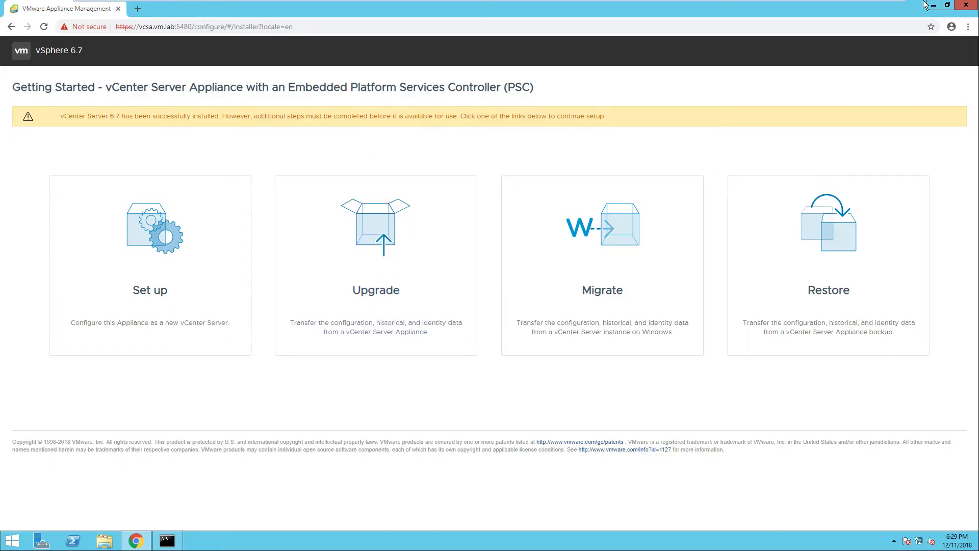
pyautogui.click(961, 8)
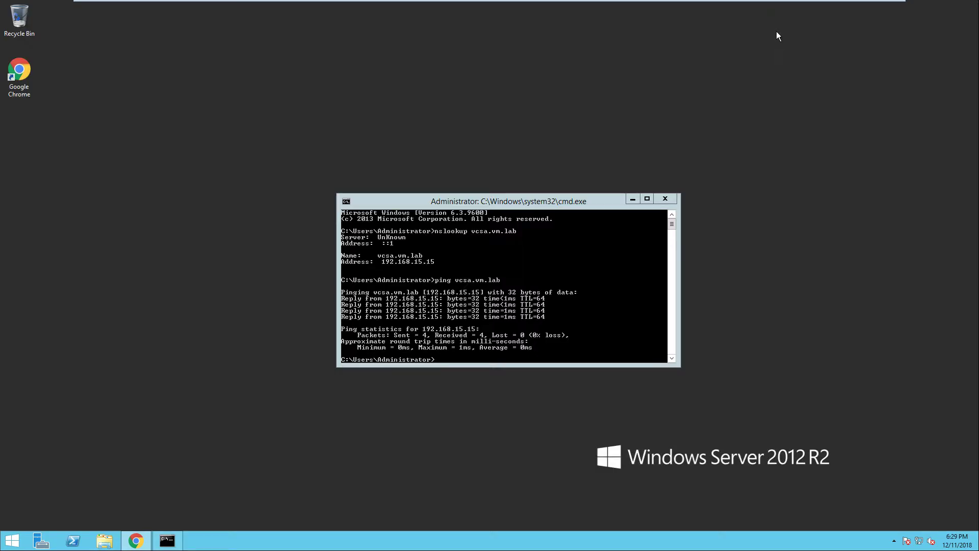
pyautogui.moveTo(728, 1)
pyautogui.click(867, 6)
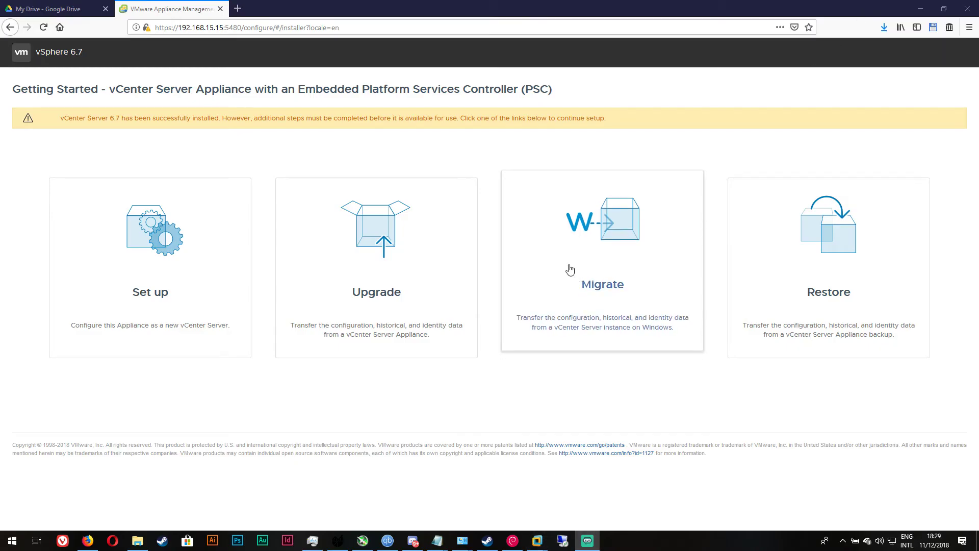
# Choose Set up, log in as root with its password, and pass the Introduction page
pyautogui.click(147, 247)
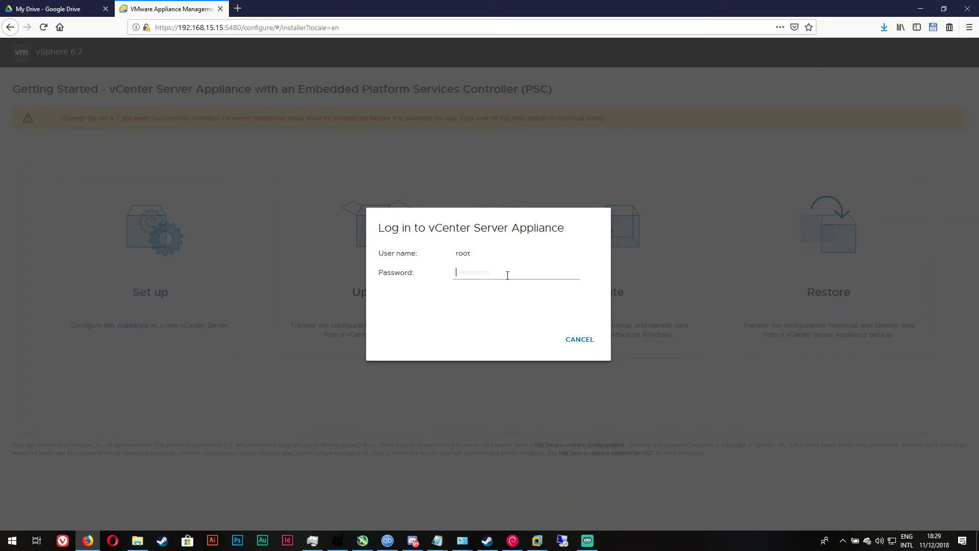
pyautogui.write('••••')
pyautogui.press('BackSpace')
pyautogui.press('BackSpace')
pyautogui.press('BackSpace')
pyautogui.press('BackSpace')
pyautogui.write('••••••••••••')
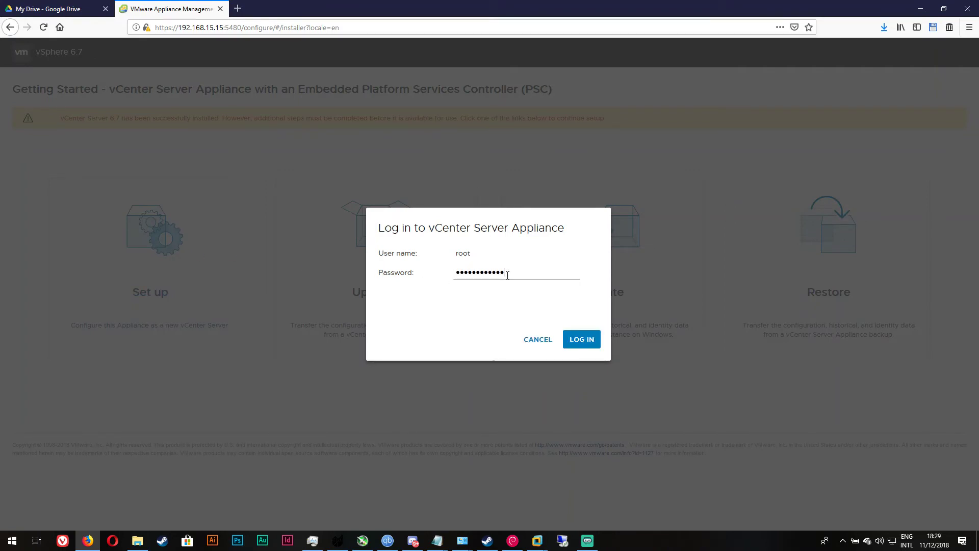
pyautogui.press('Return')
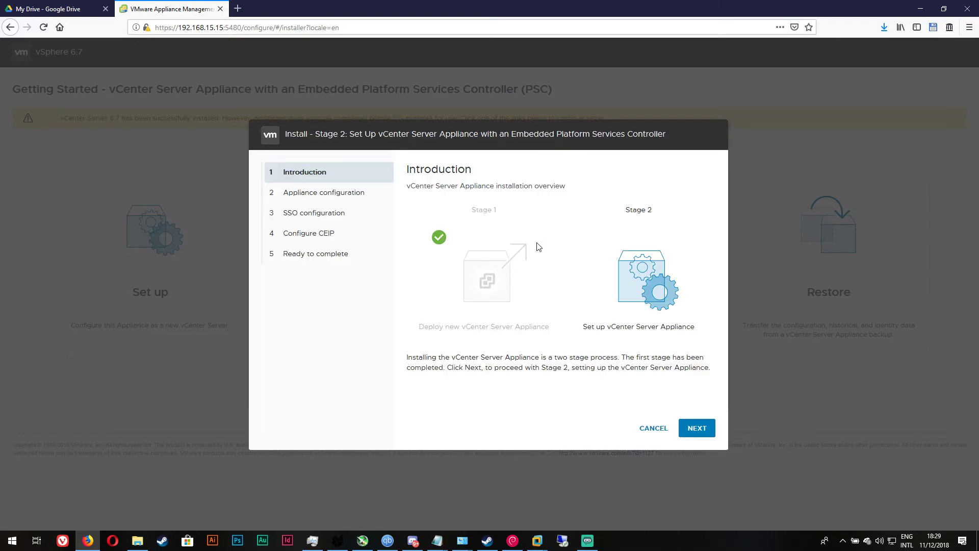
pyautogui.moveTo(408, 354); pyautogui.dragTo(571, 405)
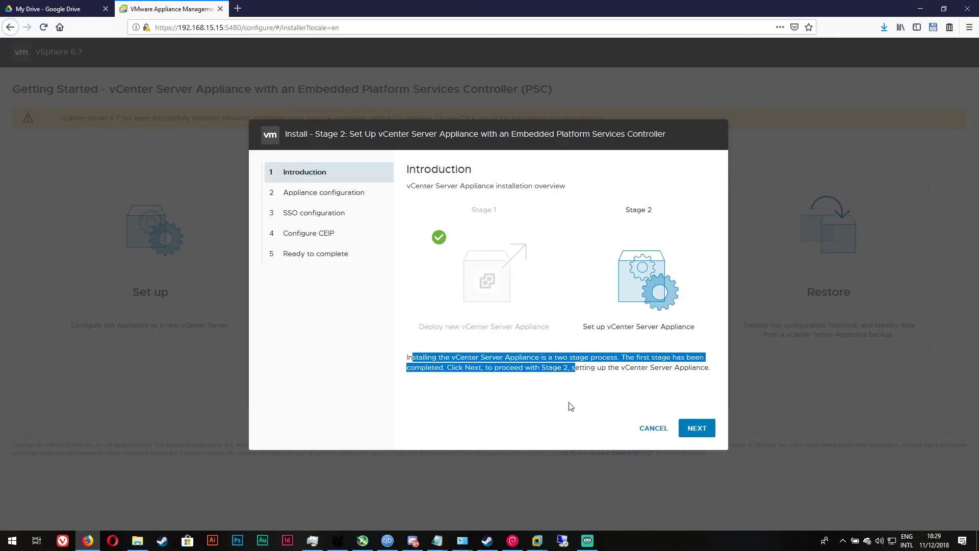
pyautogui.click(571, 407)
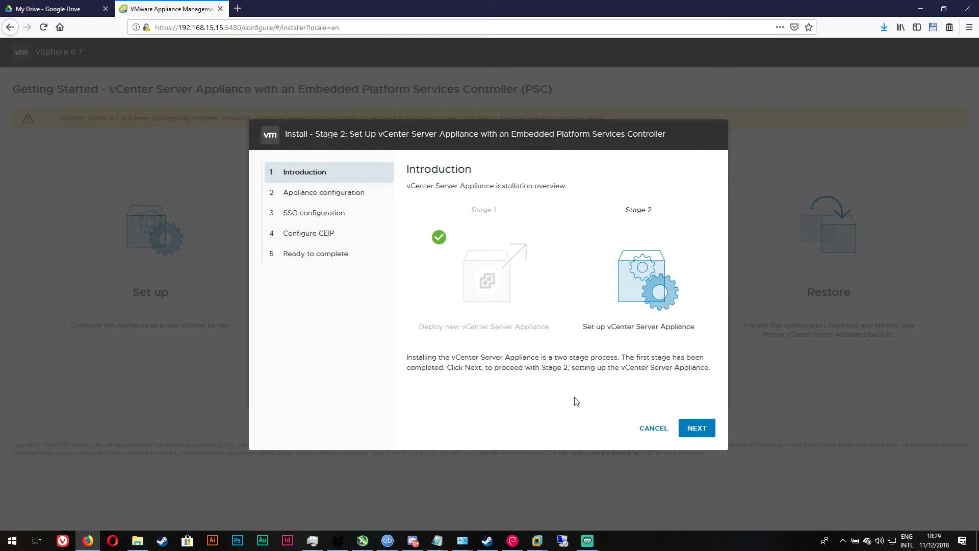
pyautogui.click(711, 431)
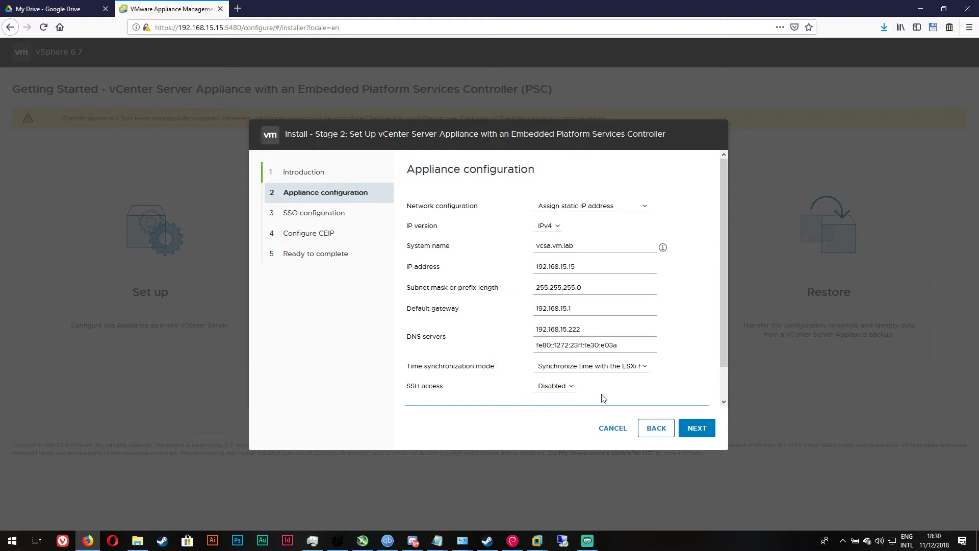
# Set SSH access to Enabled and save the appliance network configuration
pyautogui.scroll(-2, 706, 398)
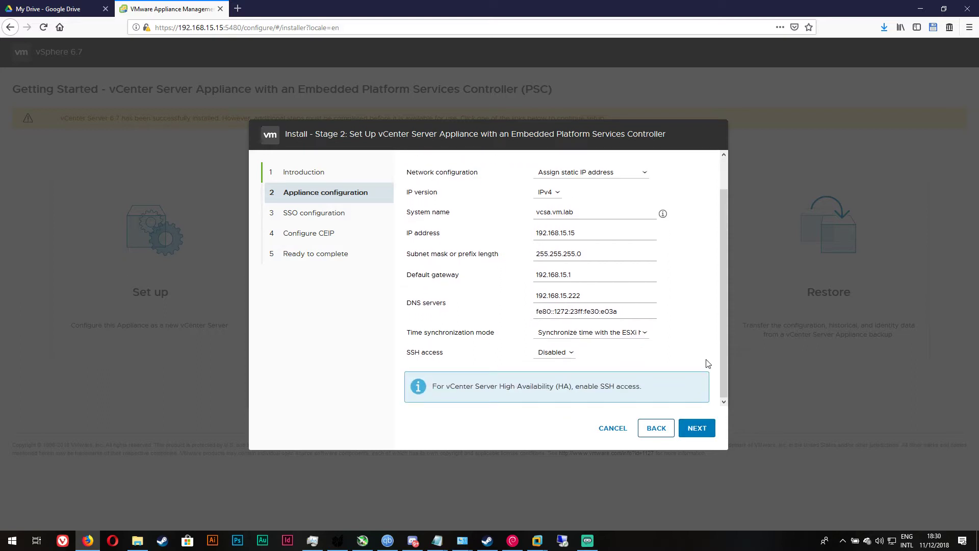
pyautogui.moveTo(497, 387); pyautogui.dragTo(614, 392)
pyautogui.click(556, 406)
pyautogui.click(566, 353)
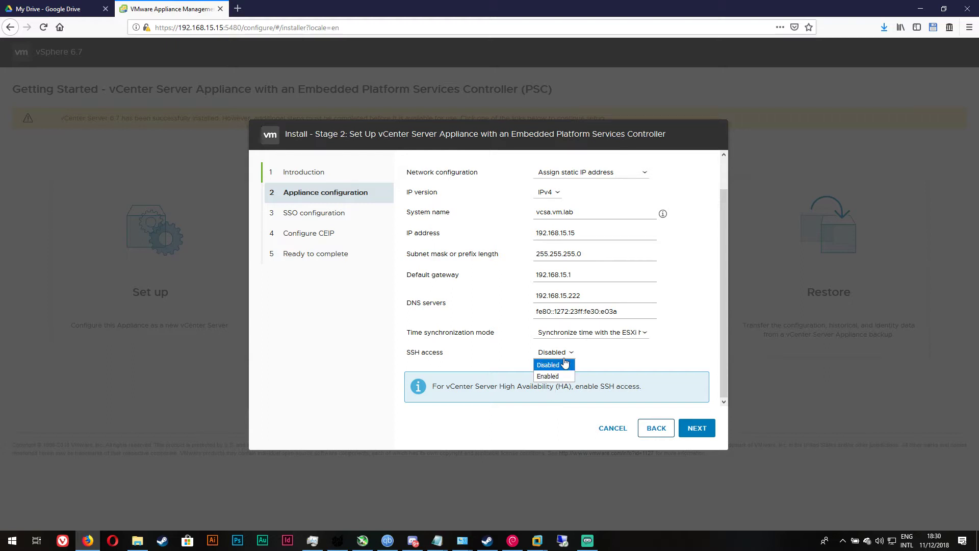
pyautogui.click(555, 375)
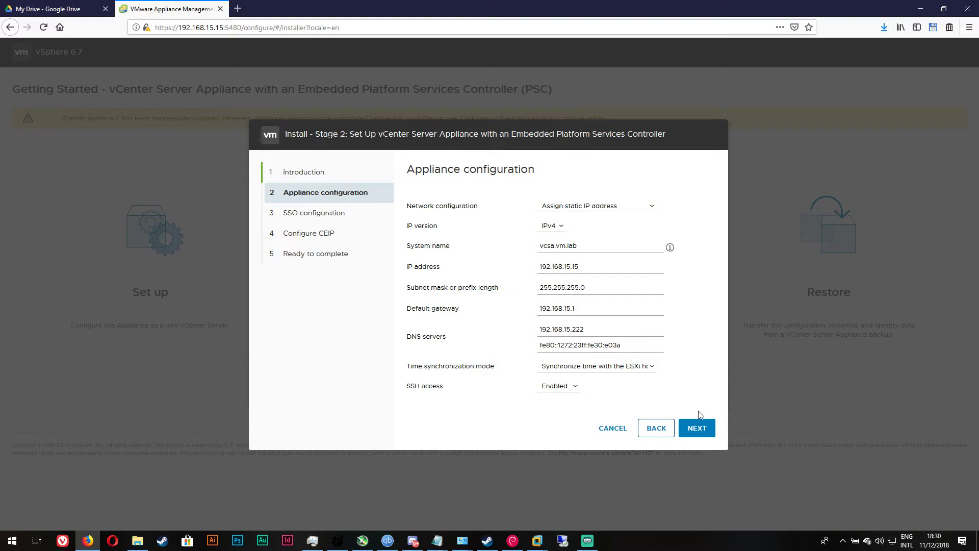
pyautogui.click(709, 430)
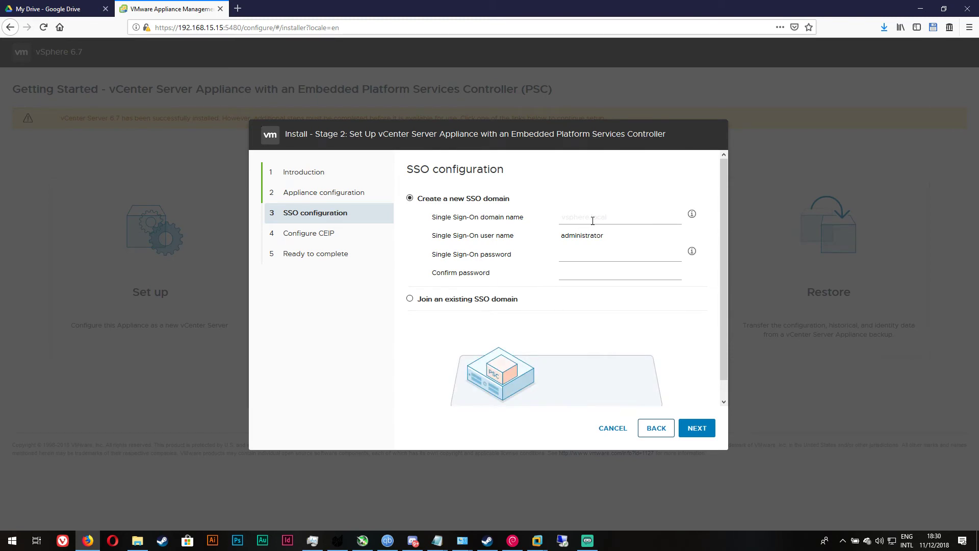
# Name the new SSO domain vsphere.local, enter and confirm the administrator password, and continue
pyautogui.click(593, 220)
pyautogui.write('vsphere')
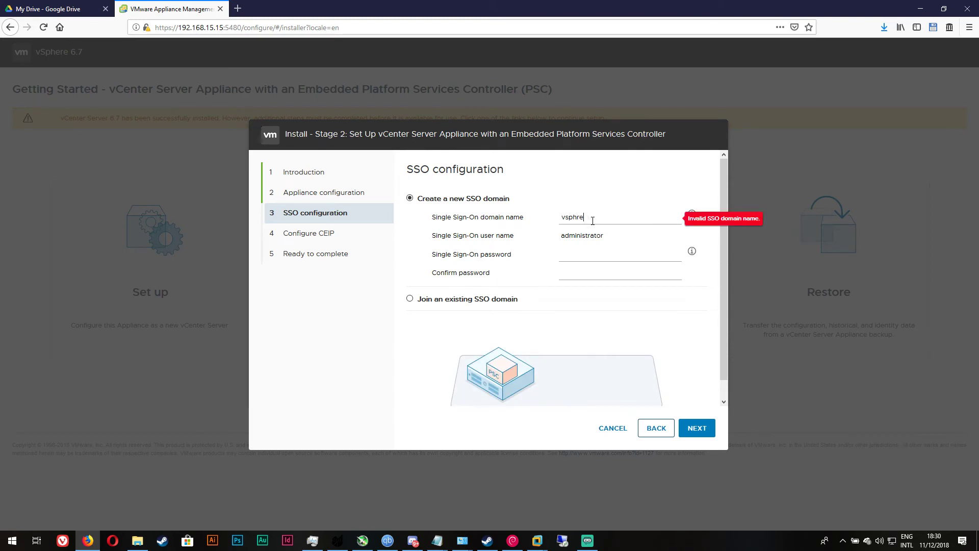
pyautogui.write('.local')
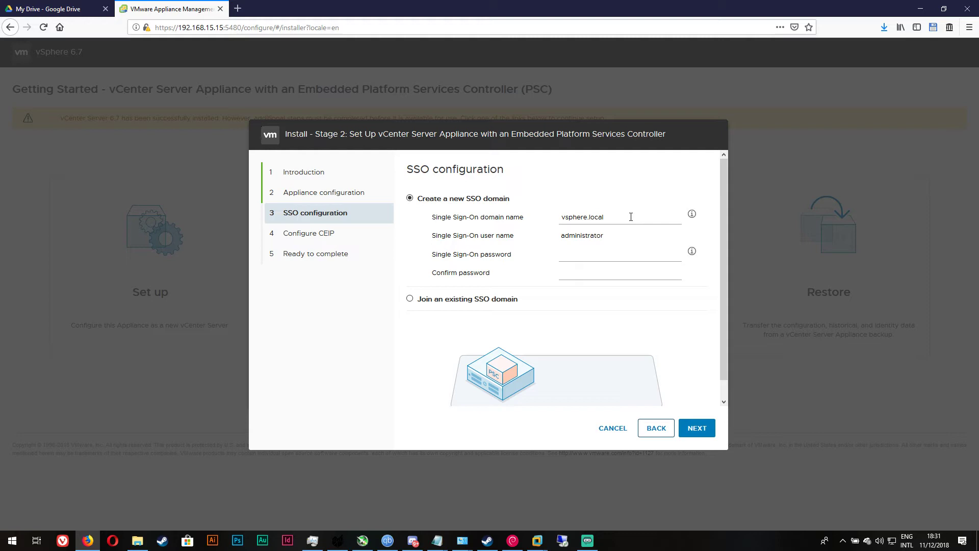
pyautogui.moveTo(572, 217); pyautogui.dragTo(586, 256)
pyautogui.click(585, 256)
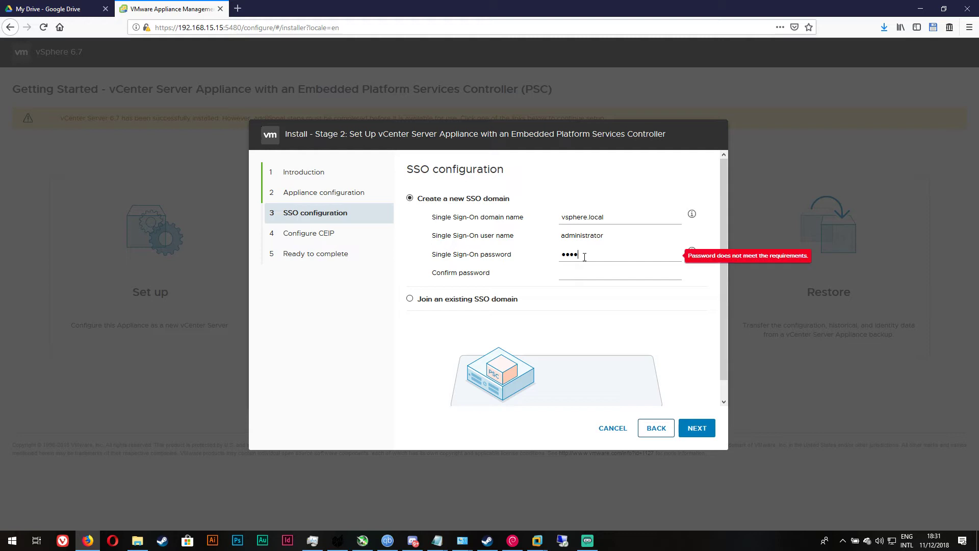
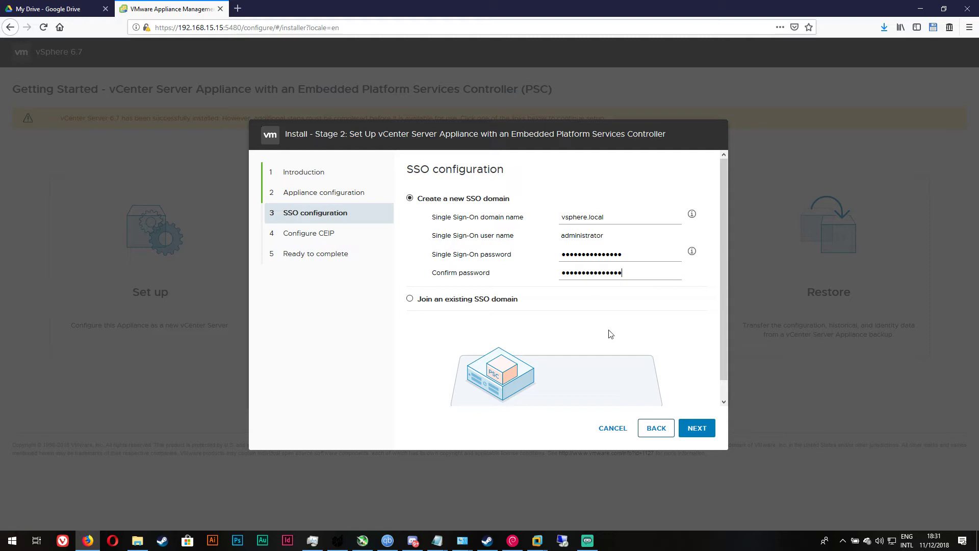
pyautogui.click(695, 428)
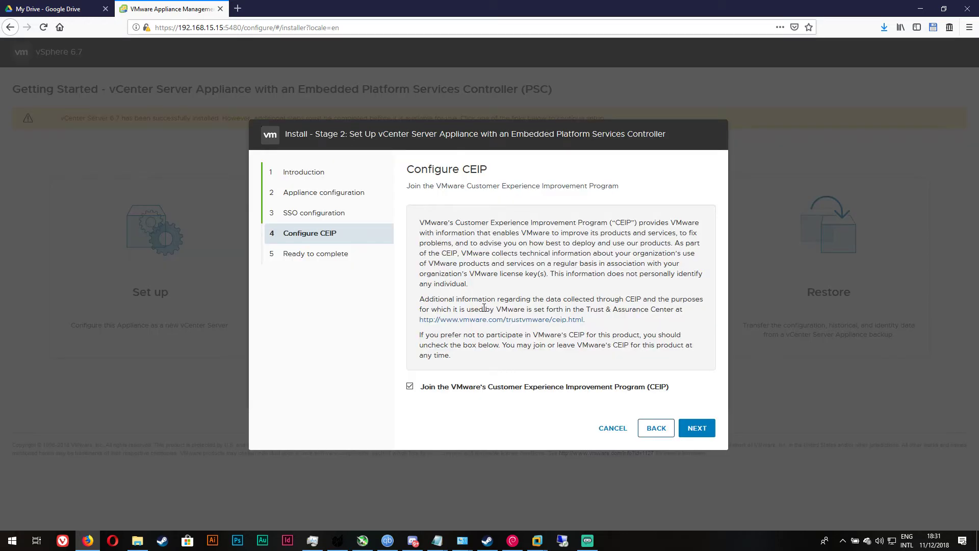
# Leave CEIP opted out, review the Ready to complete summary, and finish the wizard
pyautogui.click(700, 435)
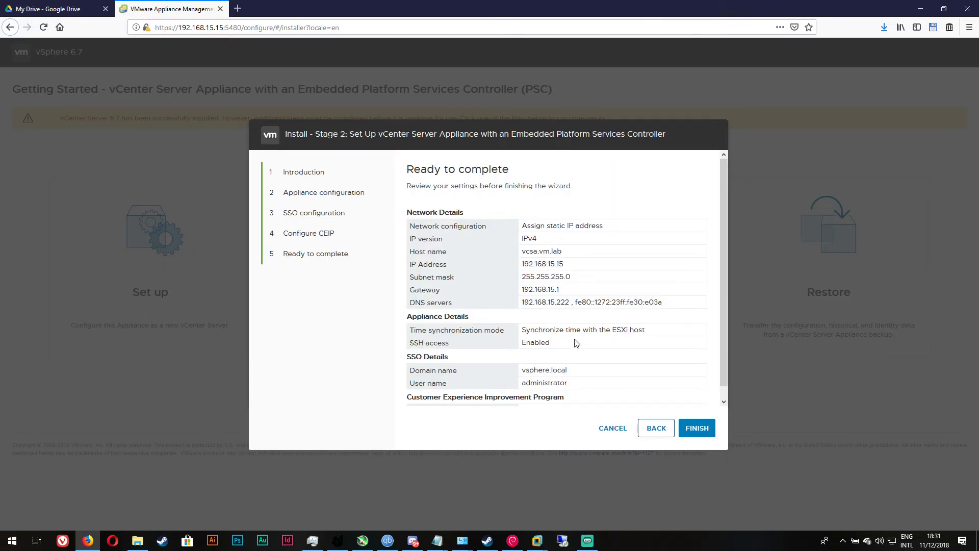
pyautogui.scroll(-1, 577, 345)
pyautogui.moveTo(408, 291); pyautogui.dragTo(657, 298)
pyautogui.click(658, 301)
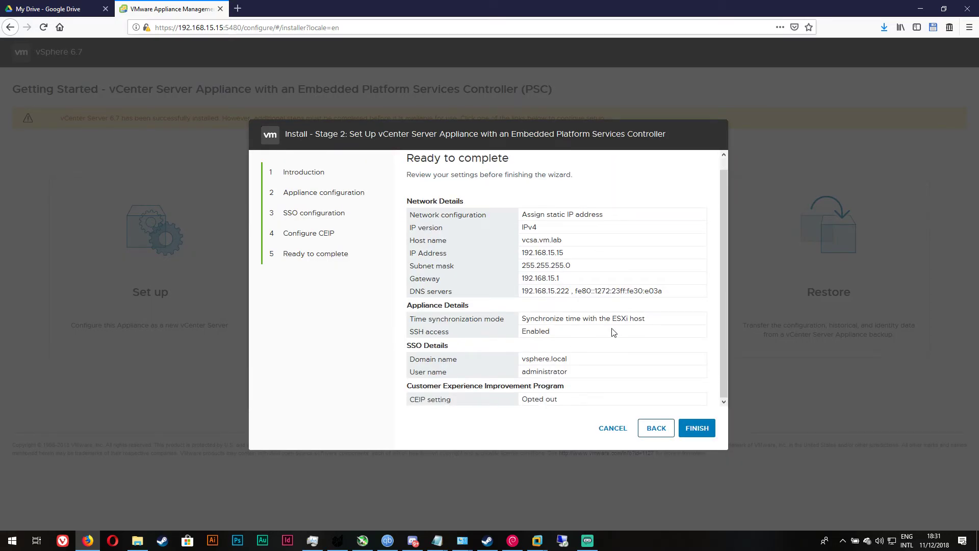
pyautogui.scroll(1, 612, 331)
pyautogui.scroll(-1, 587, 341)
pyautogui.scroll(1, 520, 303)
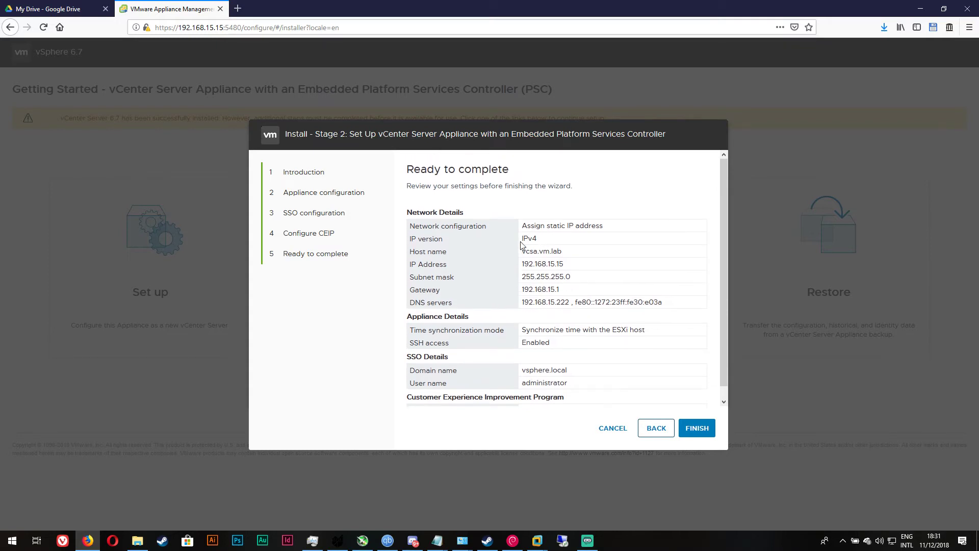
pyautogui.scroll(-1, 607, 289)
pyautogui.click(698, 429)
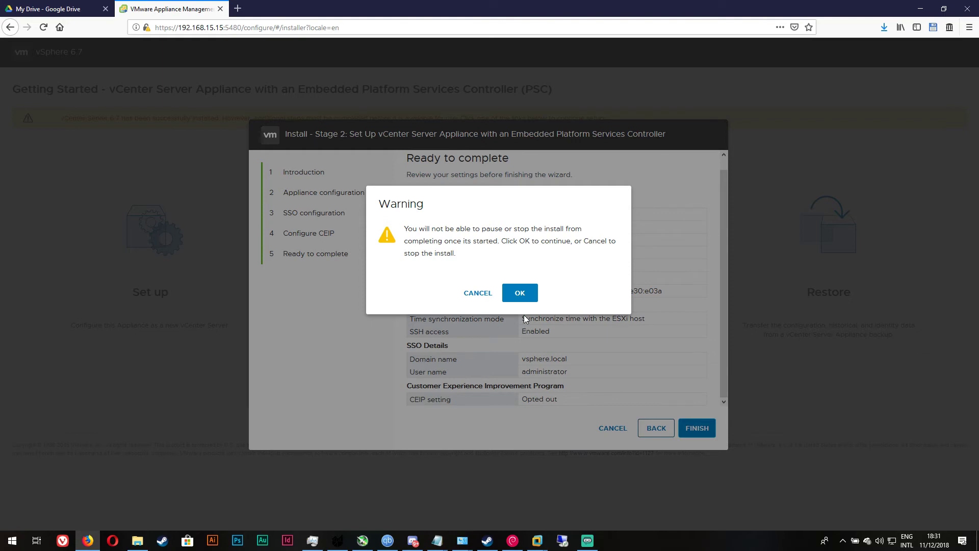
# Accept the cannot-pause warning to start Stage 2, then bring up the open VM windows
pyautogui.click(521, 296)
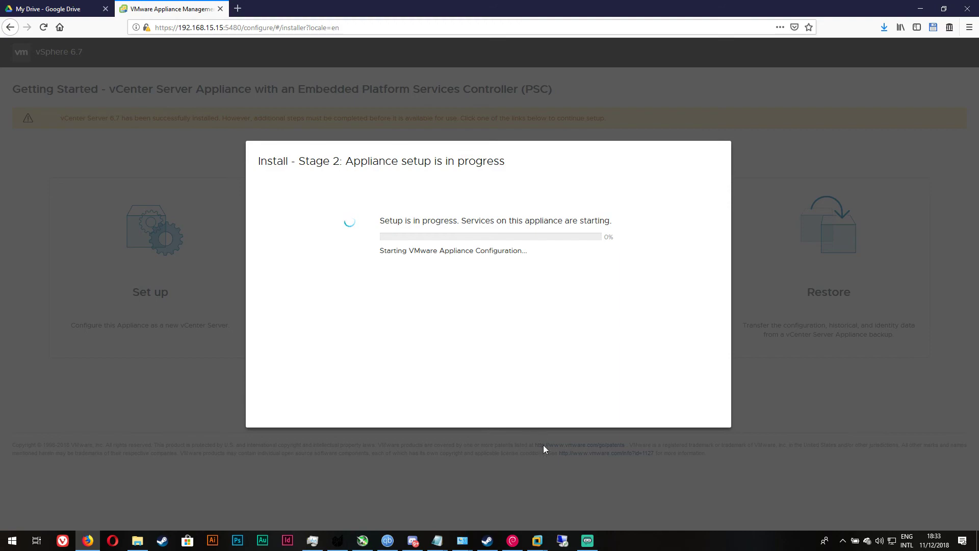
pyautogui.click(537, 540)
# On DC02, ping vcsa.vm.lab and nslookup it to 192.168.15.15, then leave the VM
pyautogui.click(619, 467)
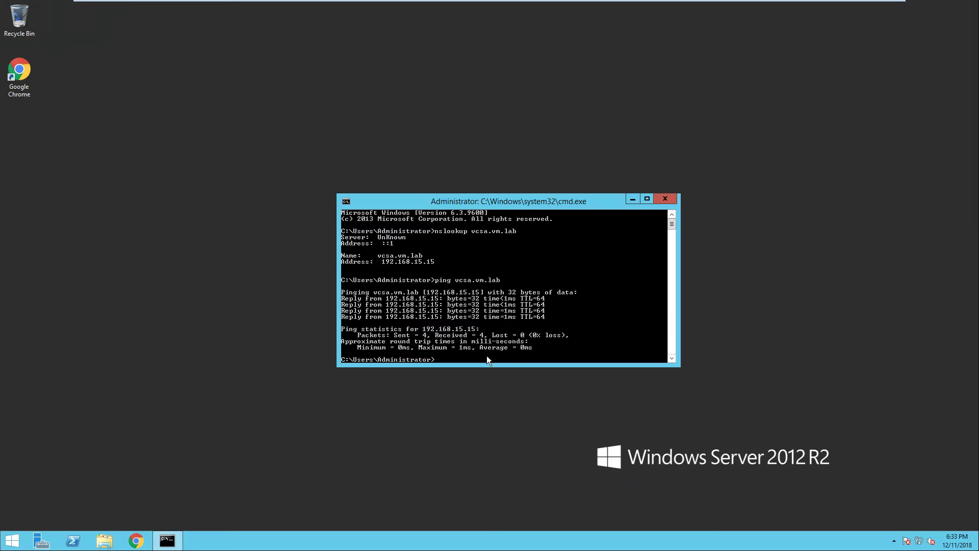
pyautogui.write('ping vcsa.vm.lab')
pyautogui.press('Return')
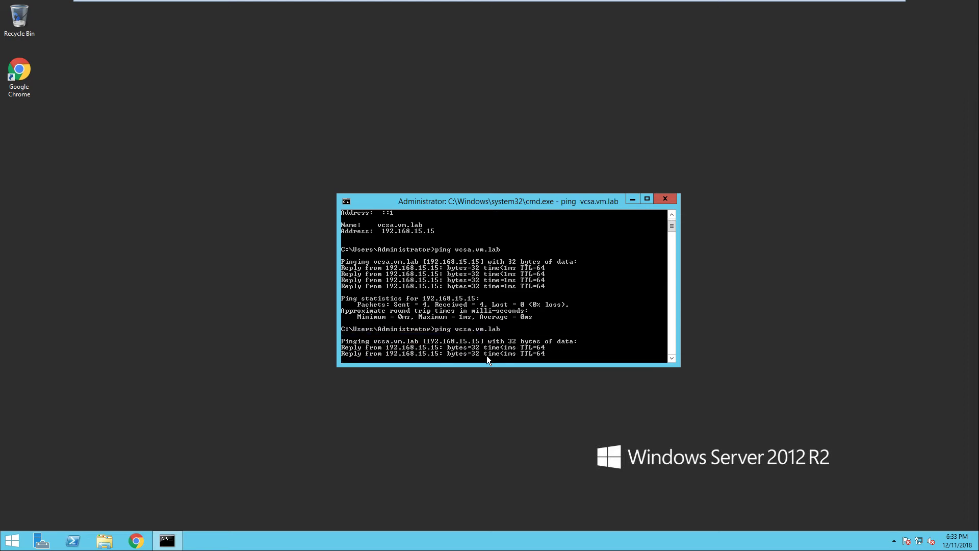
pyautogui.hotkey('ctrl', 'c')
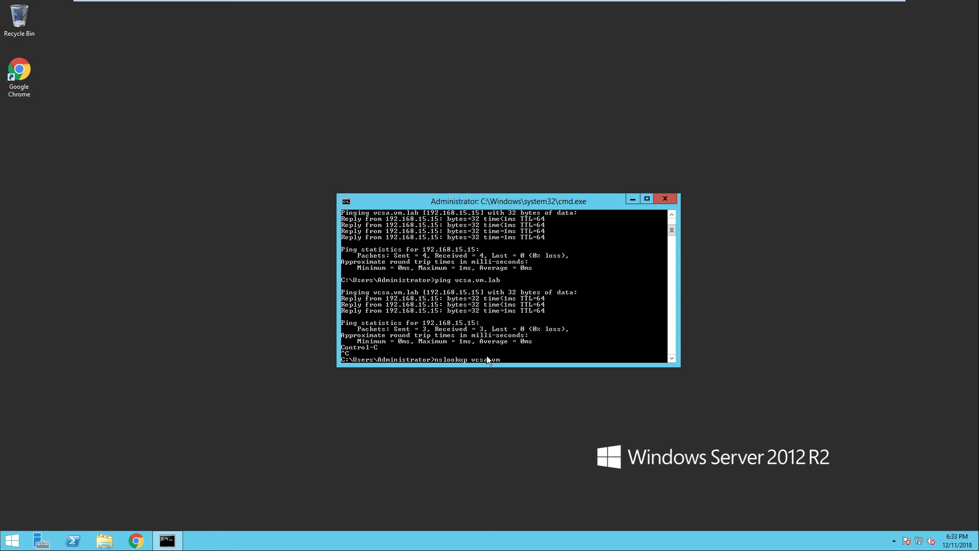
pyautogui.write('ab')
pyautogui.press('Return')
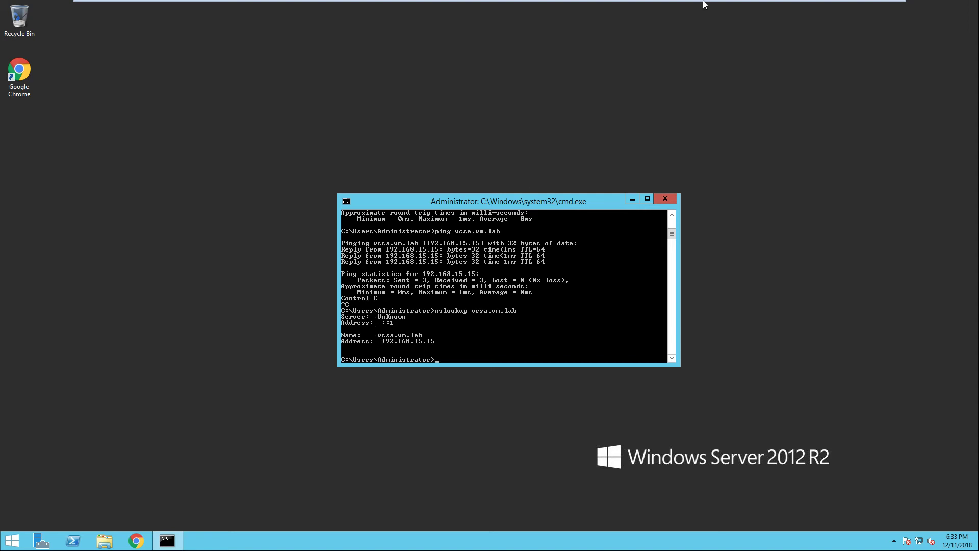
pyautogui.moveTo(821, 7)
pyautogui.click(866, 7)
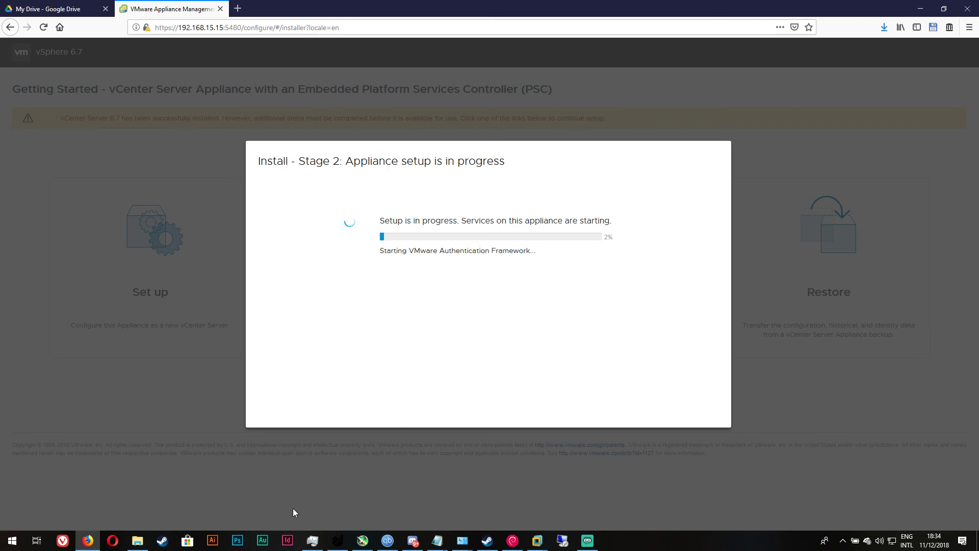
# Monitor the Stage 2 install progress as services start, switching away and back to Firefox
pyautogui.click(312, 540)
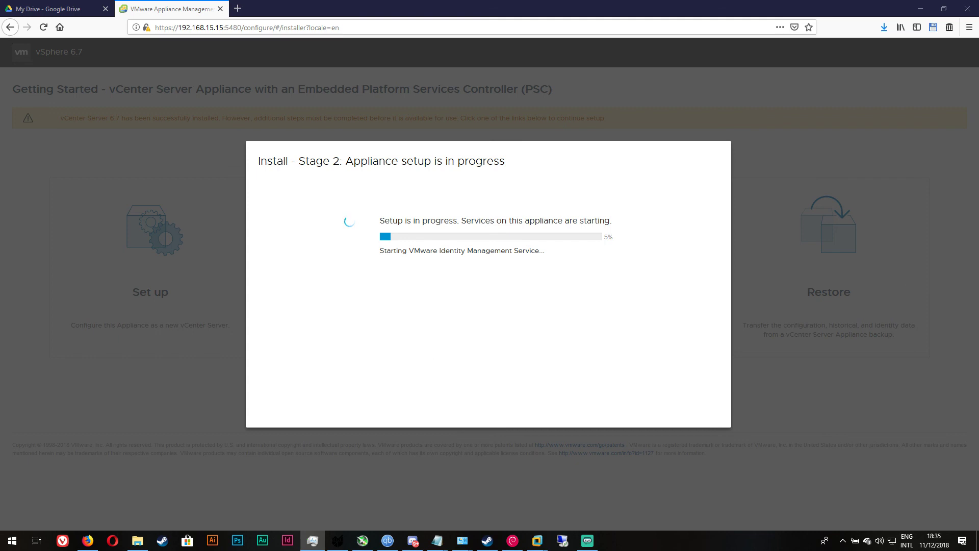
pyautogui.hotkey('alt', 'Tab')
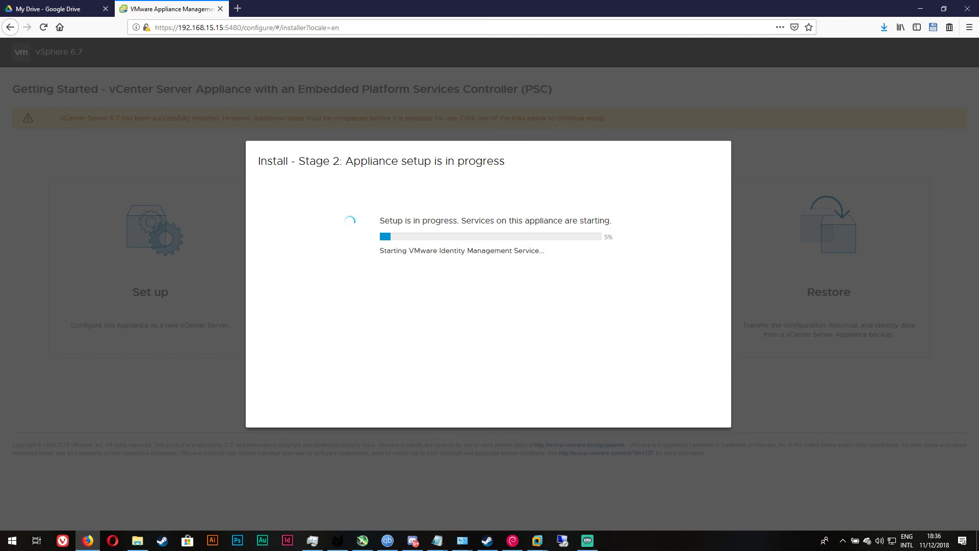
pyautogui.hotkey('alt', 'Tab')
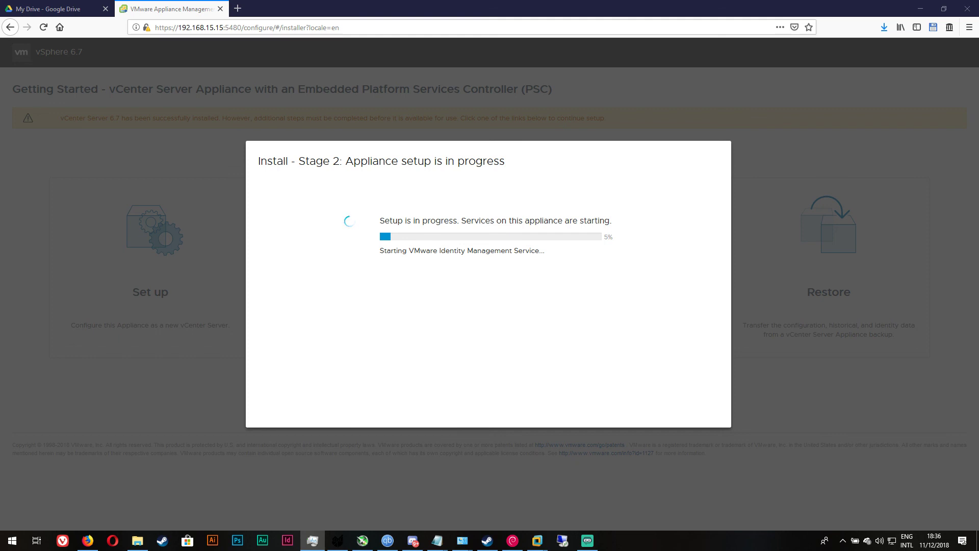
pyautogui.hotkey('alt', 'Tab')
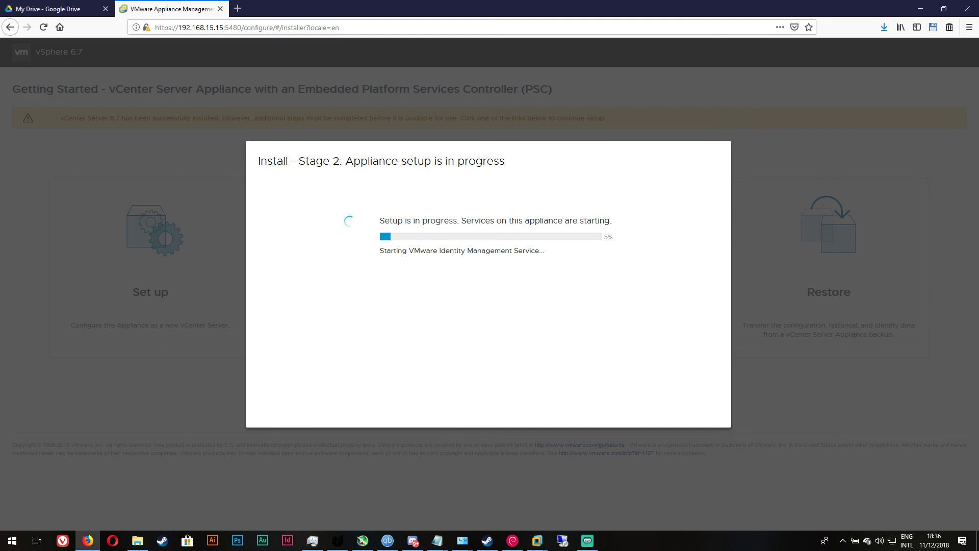